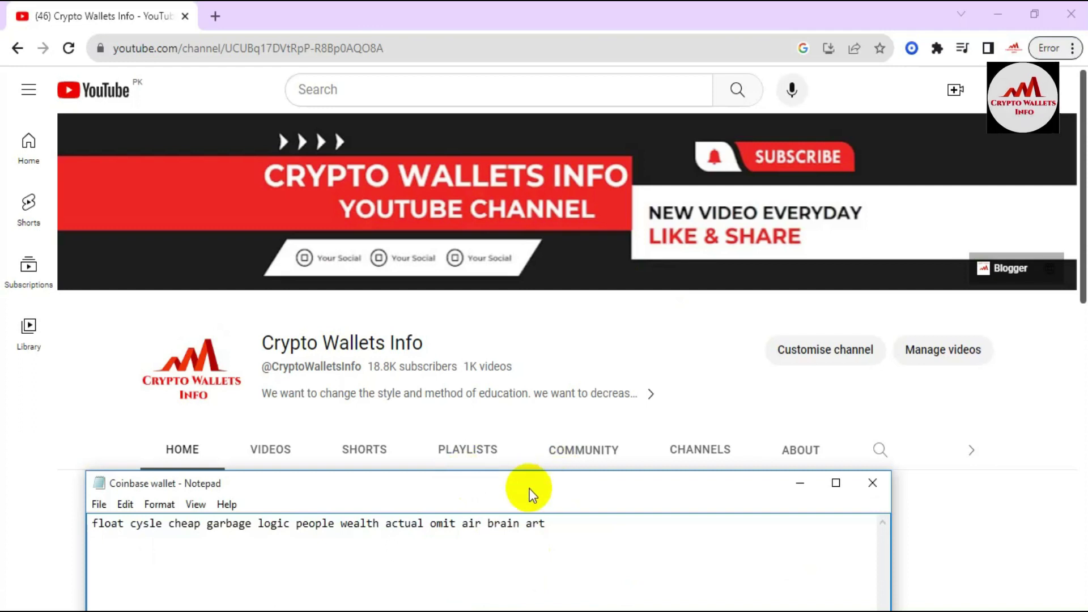
- Review the saved recovery phrase in the Coinbase wallet Notepad file and minimize the file
left_click_drag(540, 485, 643, 382)
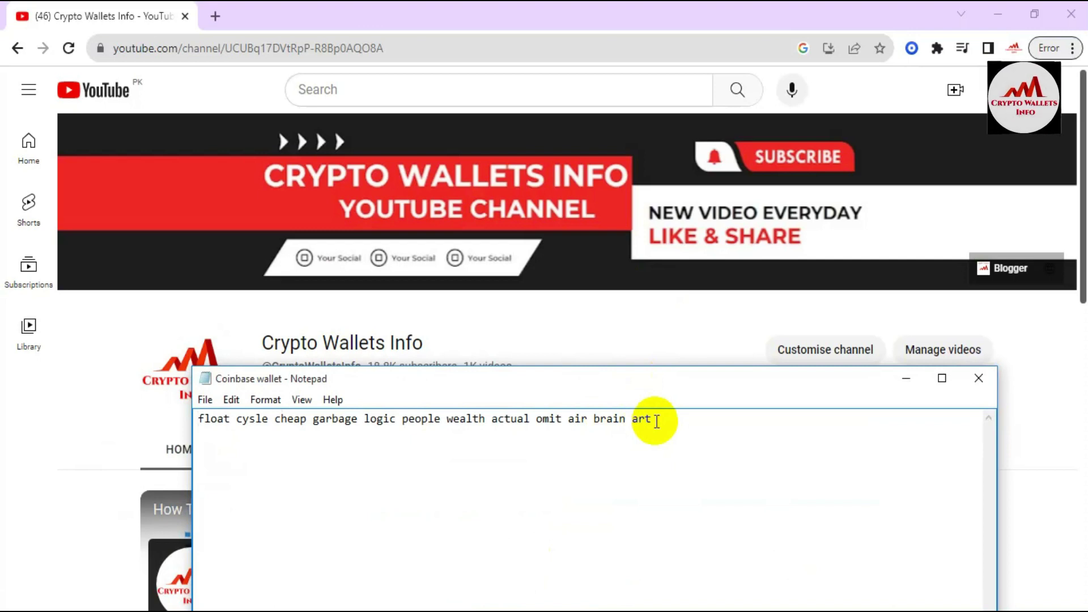
left_click(905, 378)
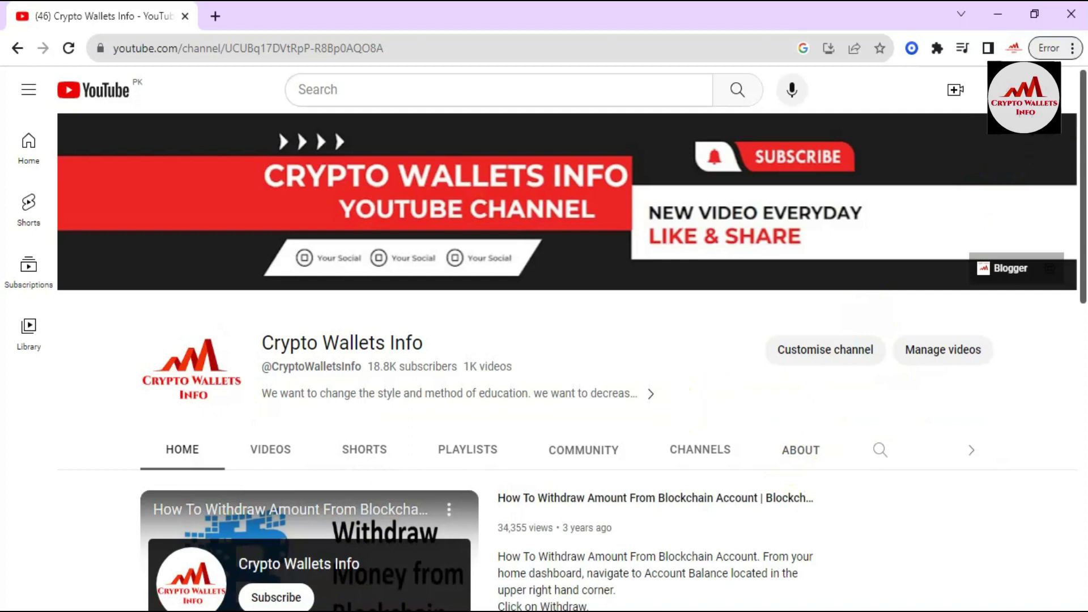
left_click(561, 555)
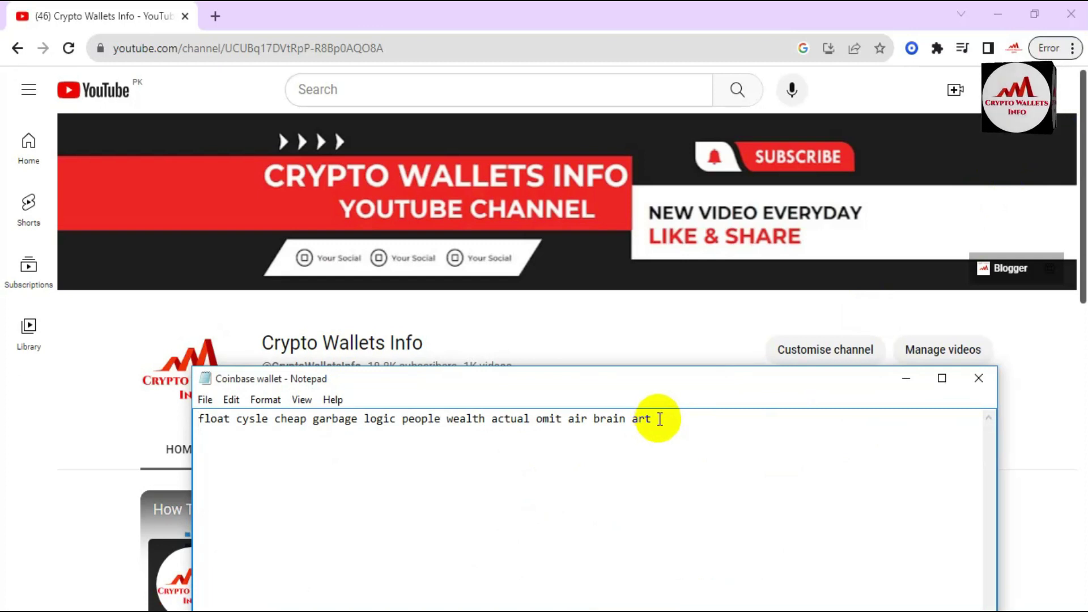
left_click_drag(660, 420, 296, 440)
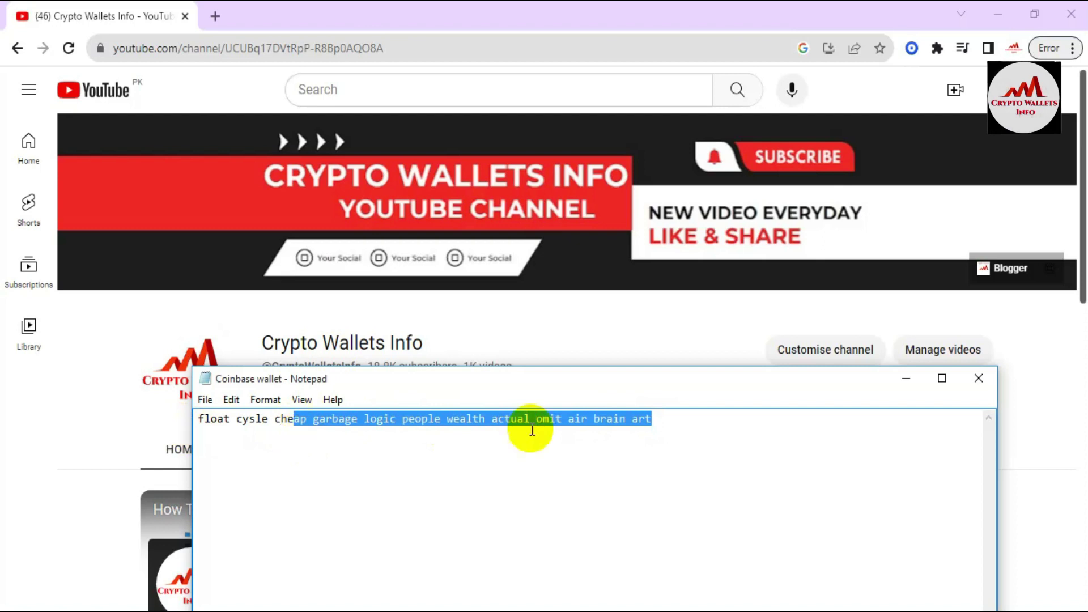
left_click(645, 423)
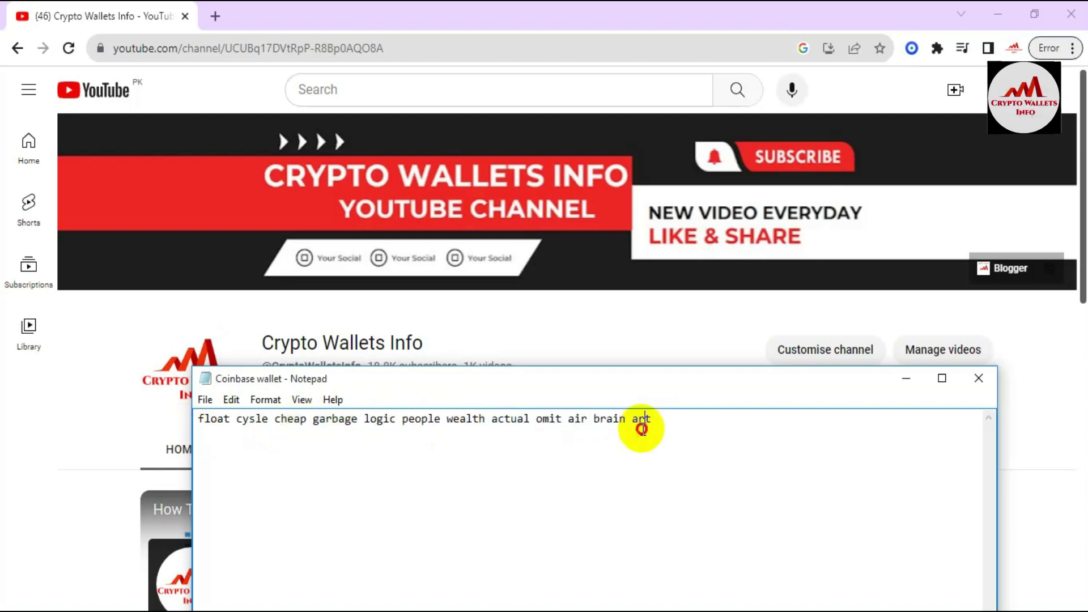
left_click(906, 383)
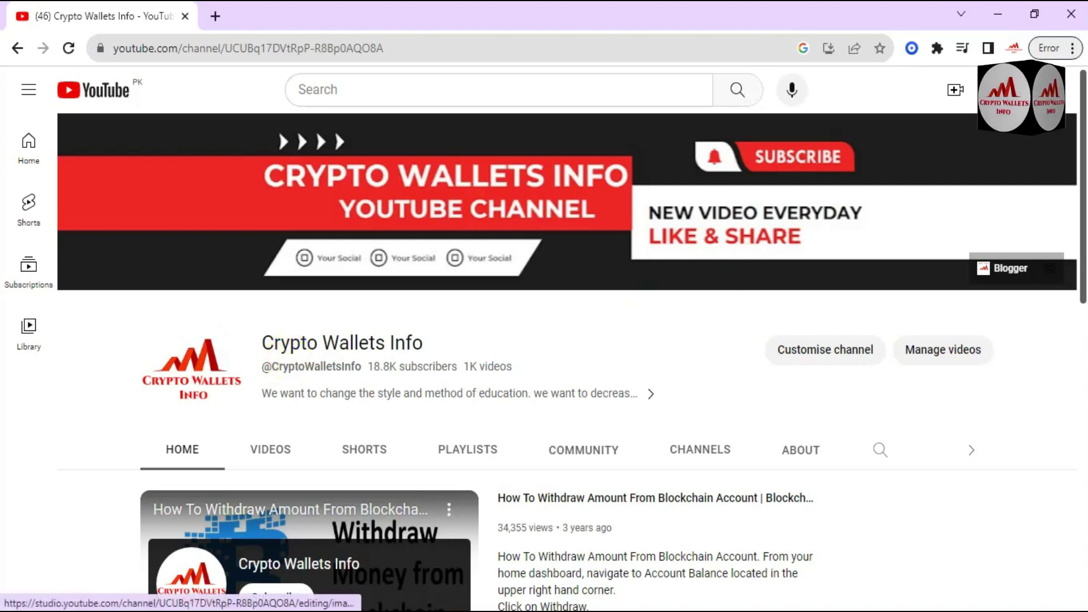
left_click_drag(1084, 150, 1084, 485)
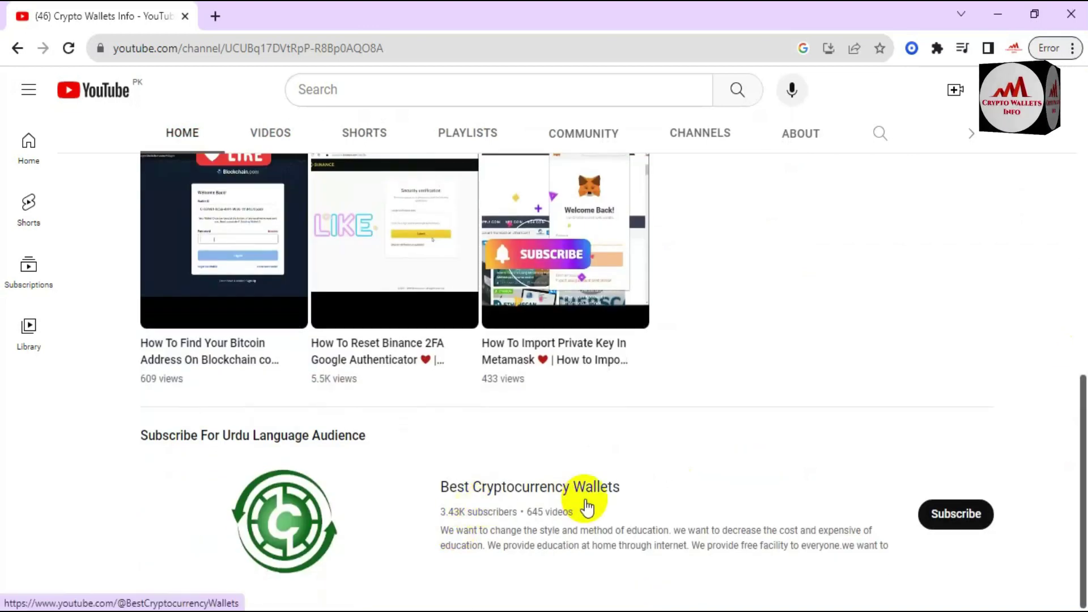
left_click_drag(1082, 437, 1080, 76)
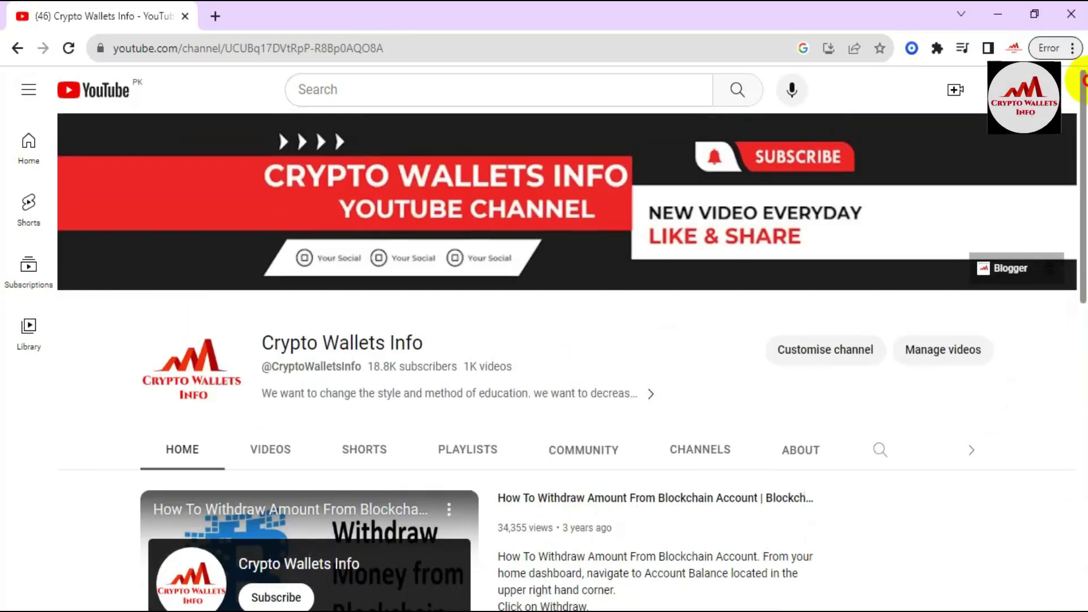
- View the Coinbase Wallet extension's password unlock screen and close it
left_click(912, 49)
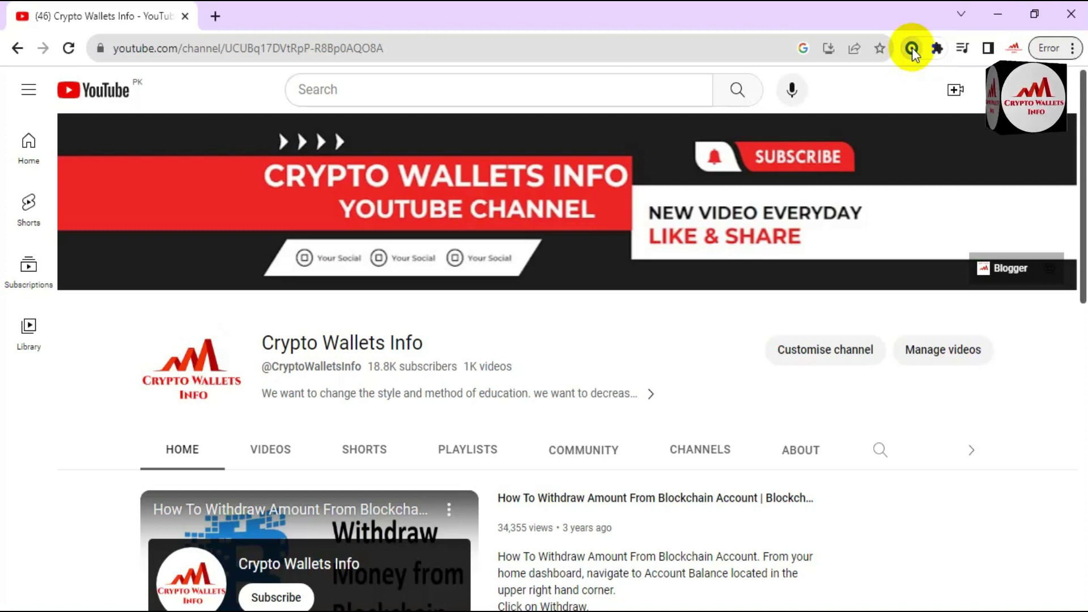
left_click(912, 49)
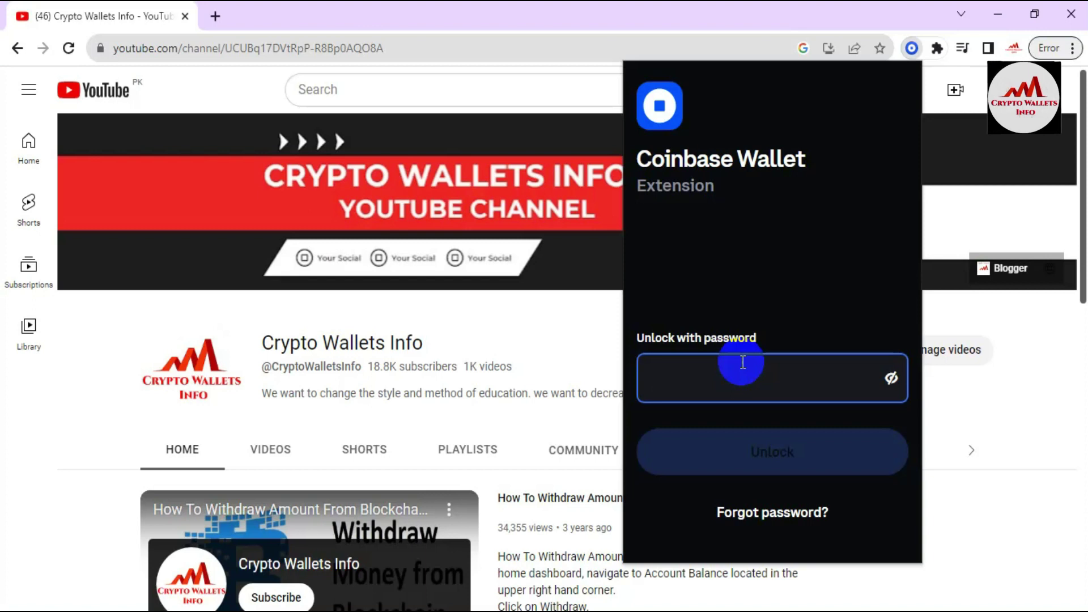
left_click(915, 44)
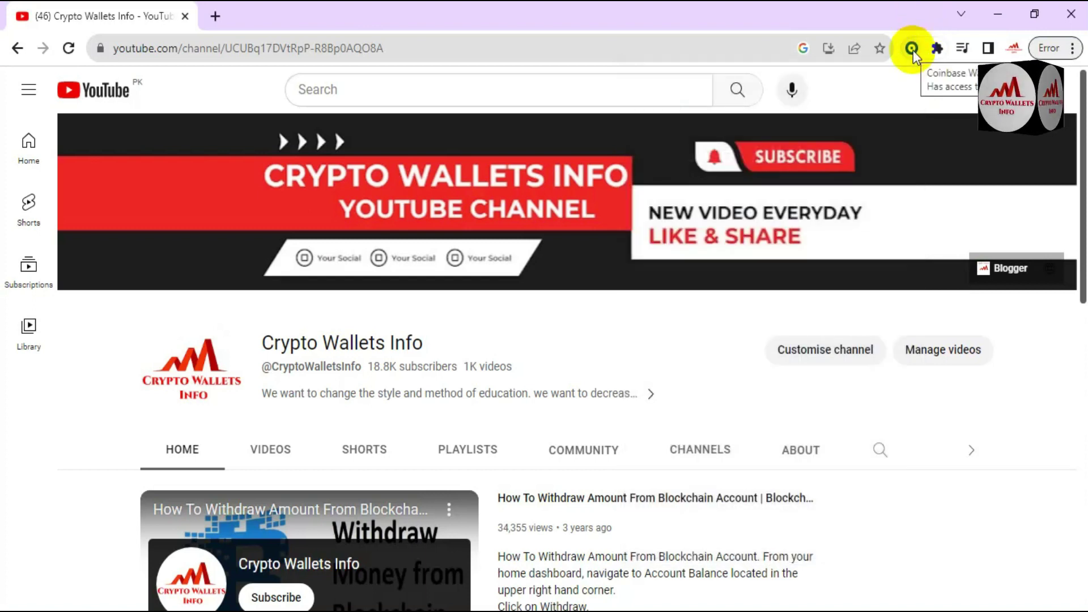
- Remove the Coinbase Wallet extension from Chrome
right_click(913, 48)
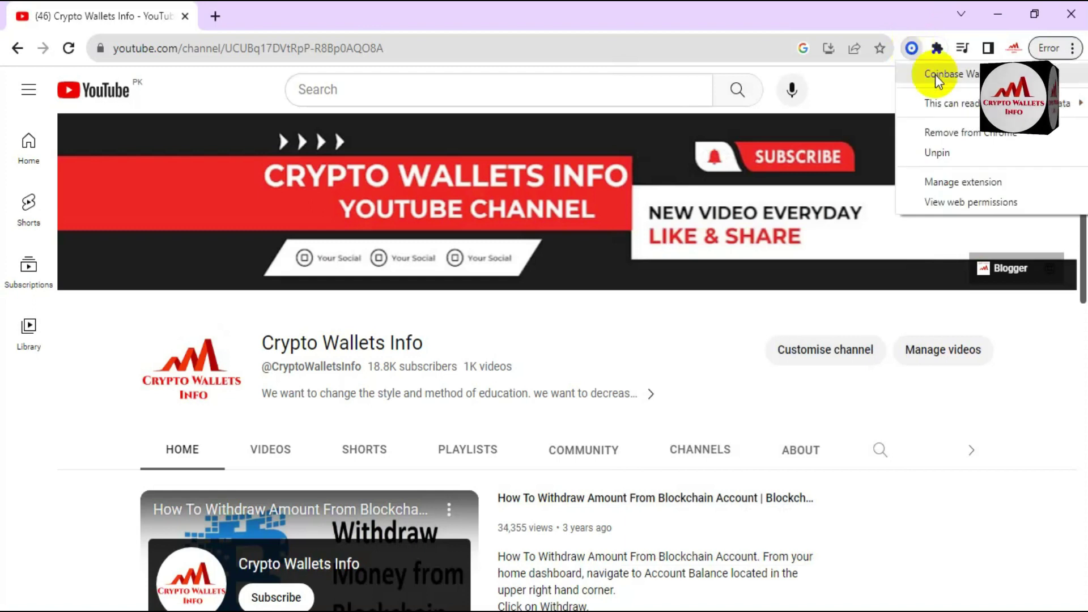
left_click(970, 136)
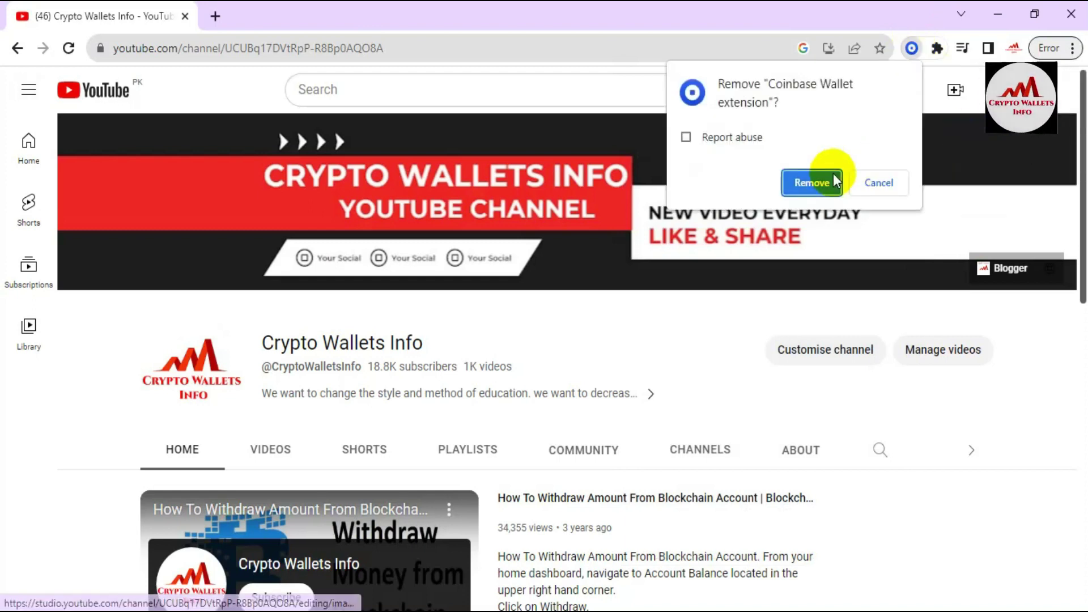
left_click(812, 182)
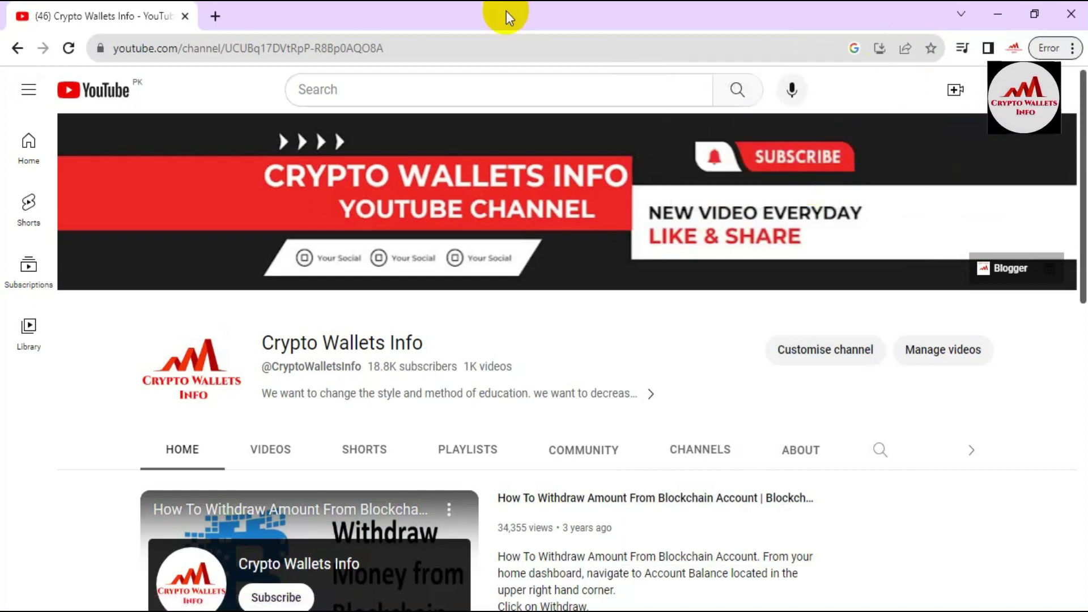
- Search Google for "coinbase wallet" in a new browser tab
left_click(215, 15)
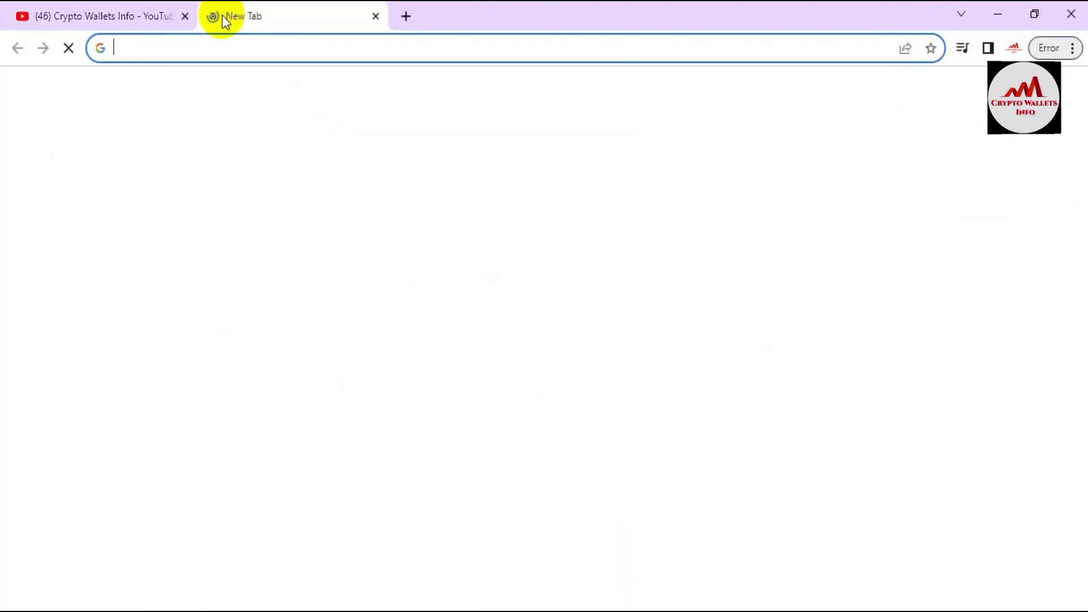
left_click(201, 43)
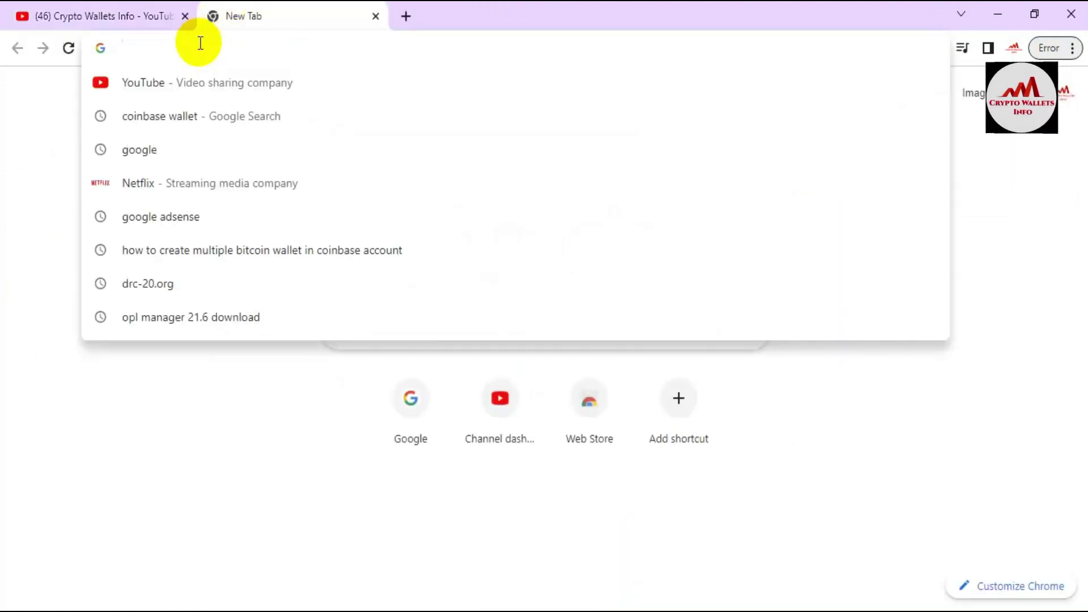
type("g")
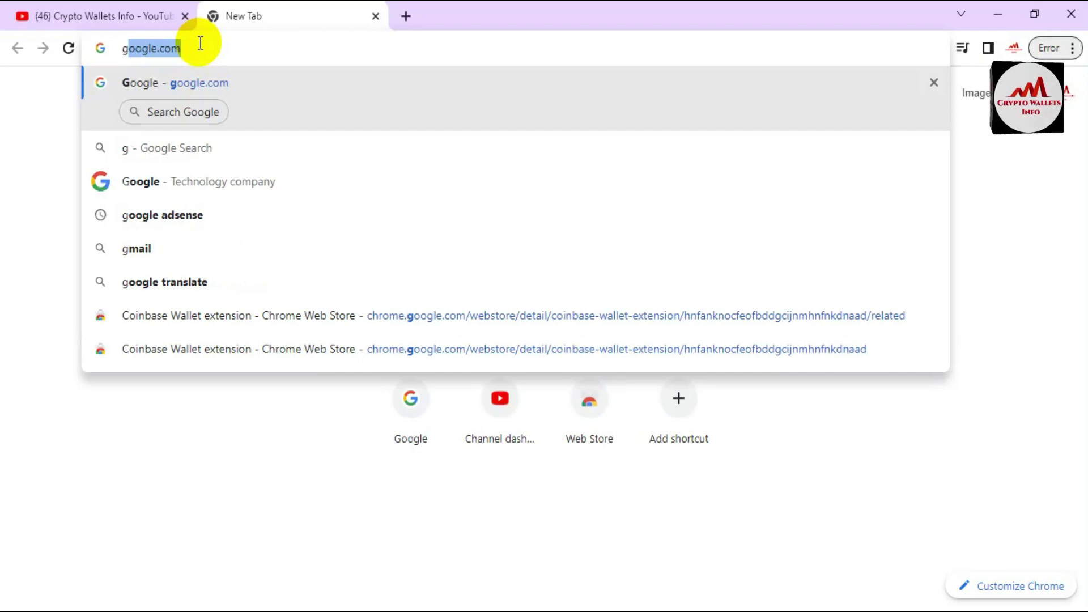
key("BackSpace")
type("/")
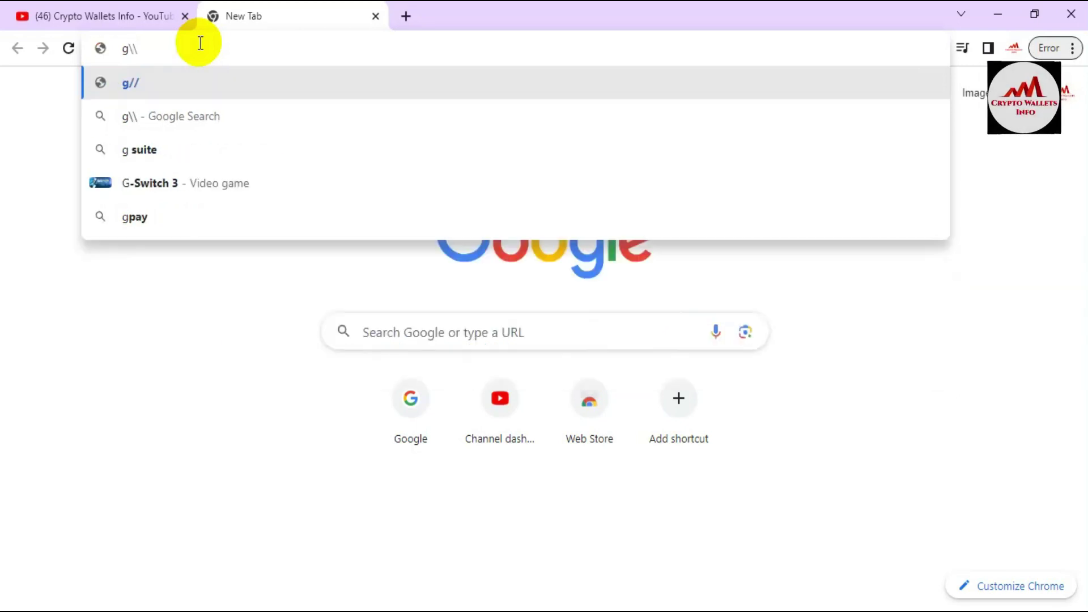
key("BackSpace")
key("BackSpace")
type("coin")
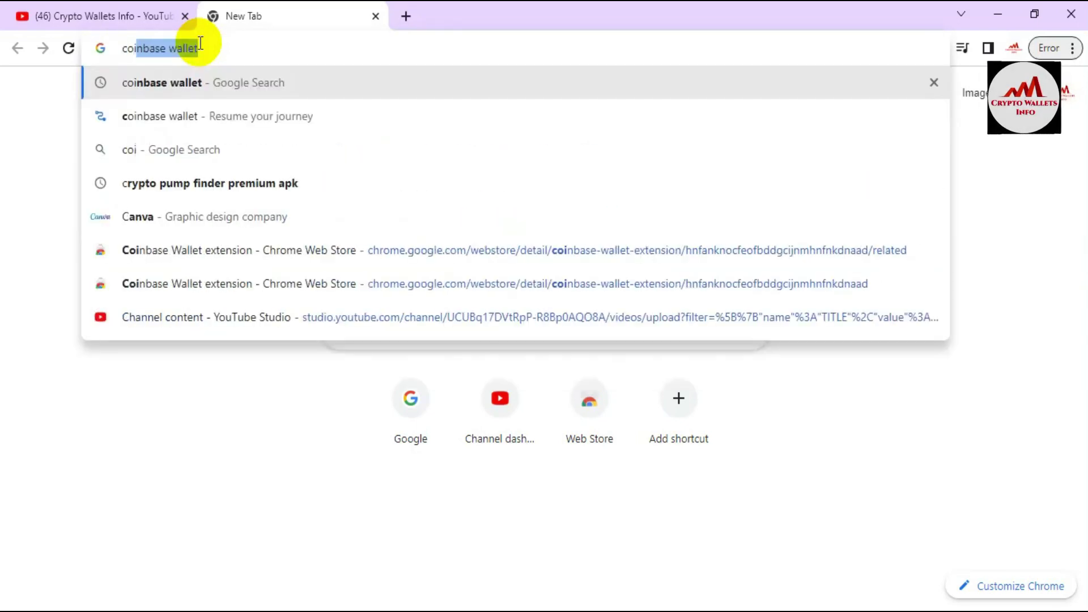
left_click(253, 76)
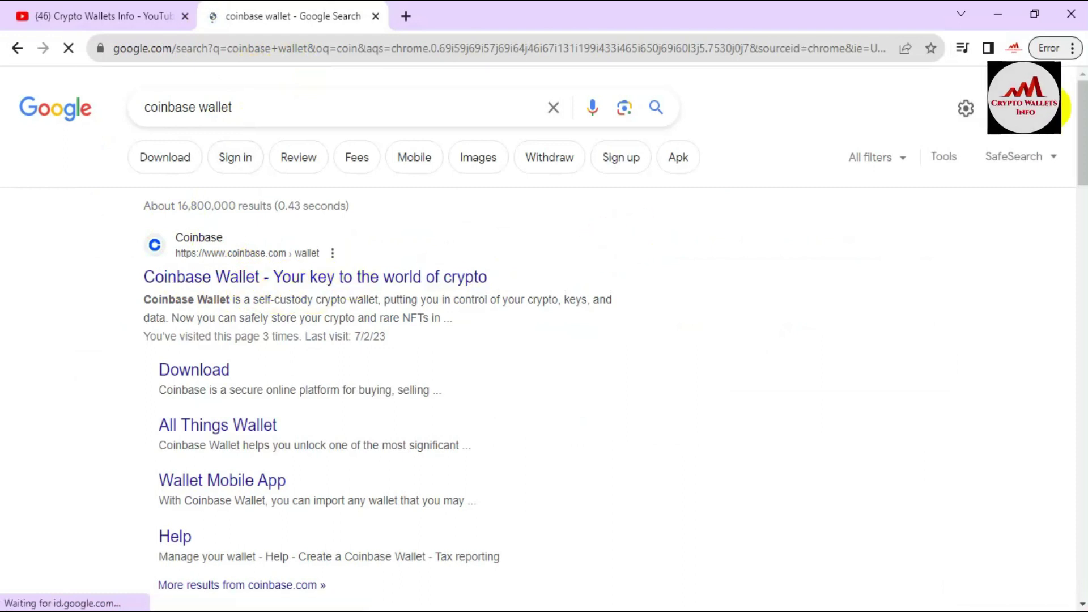
- Open the Coinbase Wallet extension's Chrome Web Store page from the search results
left_click_drag(1082, 108, 1083, 173)
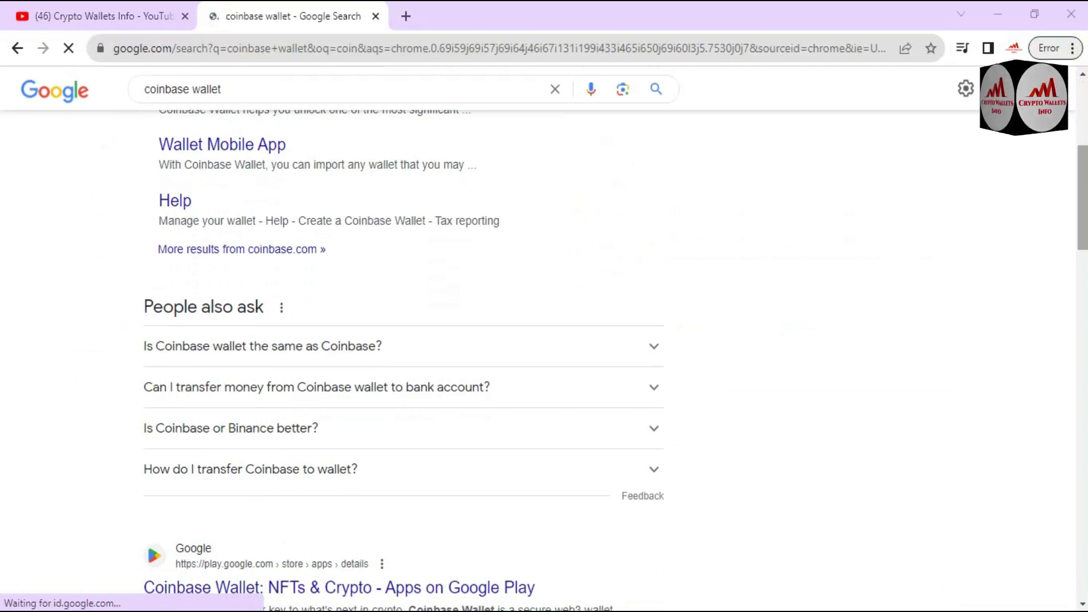
left_click_drag(1081, 211, 1084, 282)
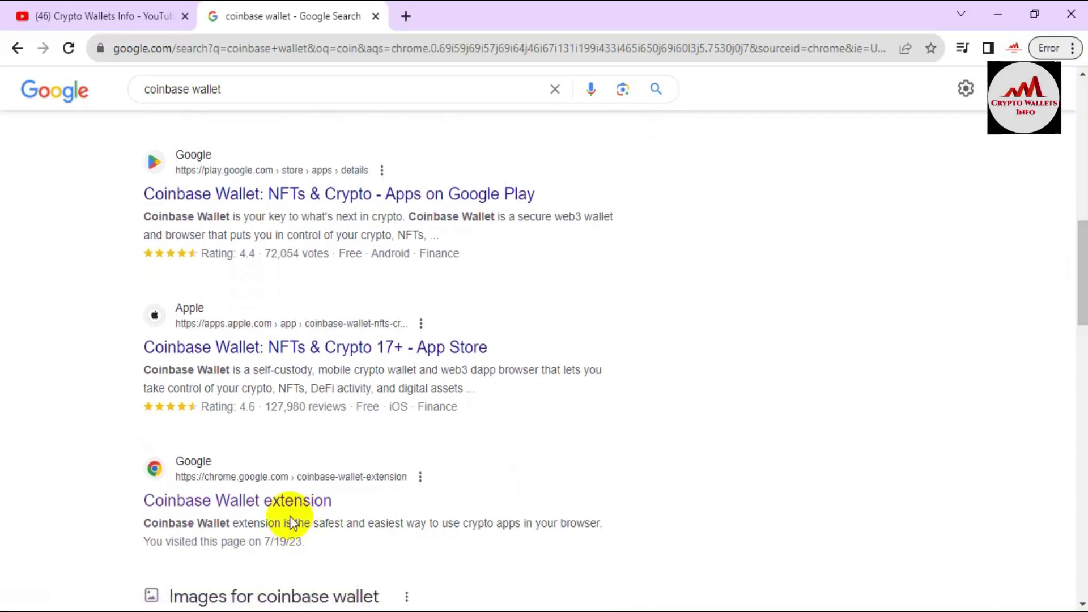
key("super+p")
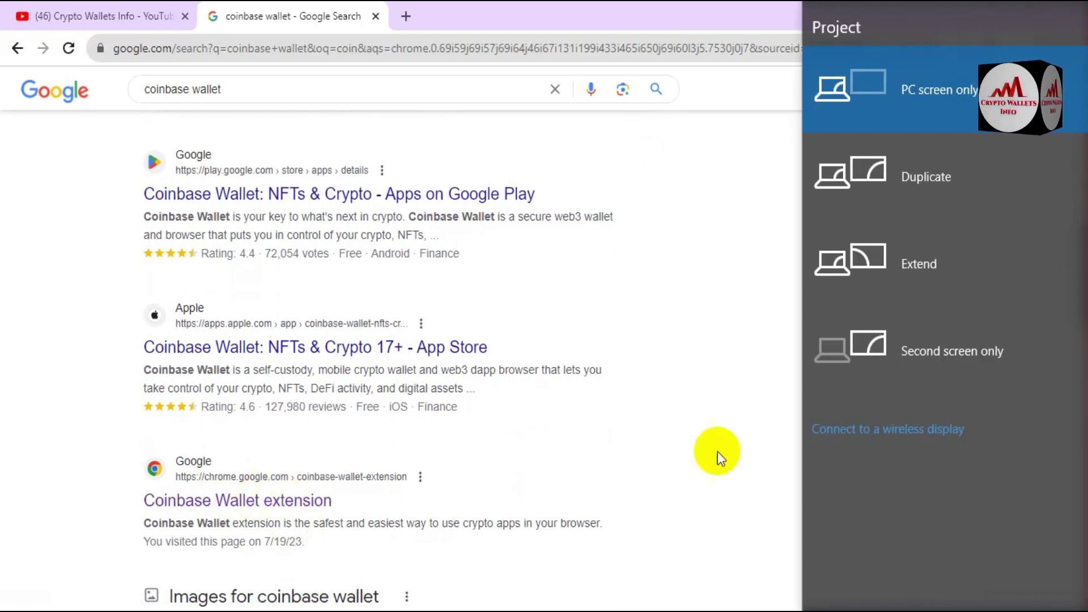
left_click(718, 452)
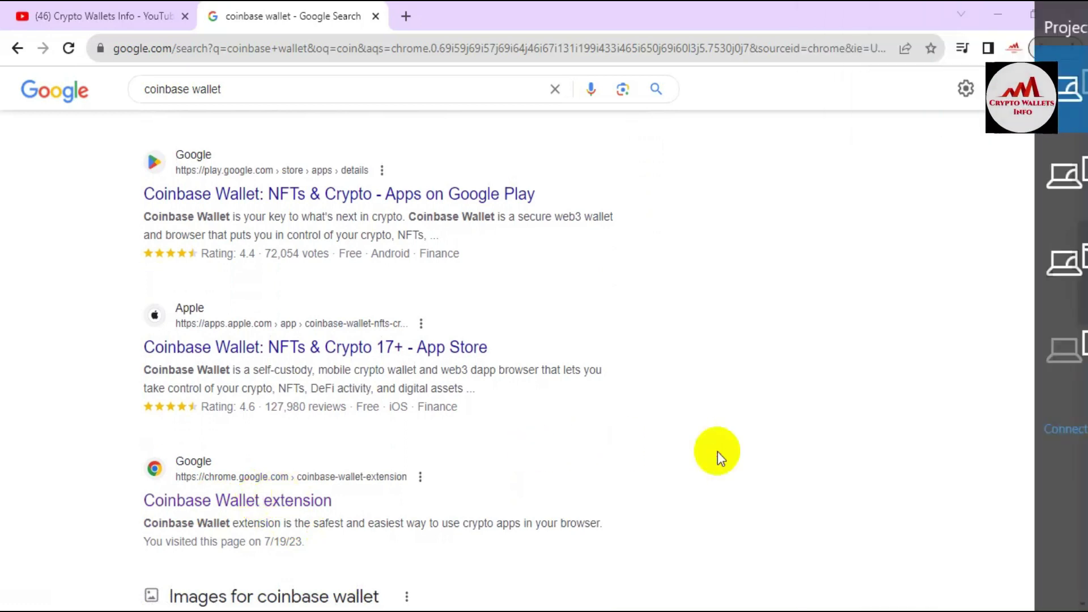
left_click(290, 502)
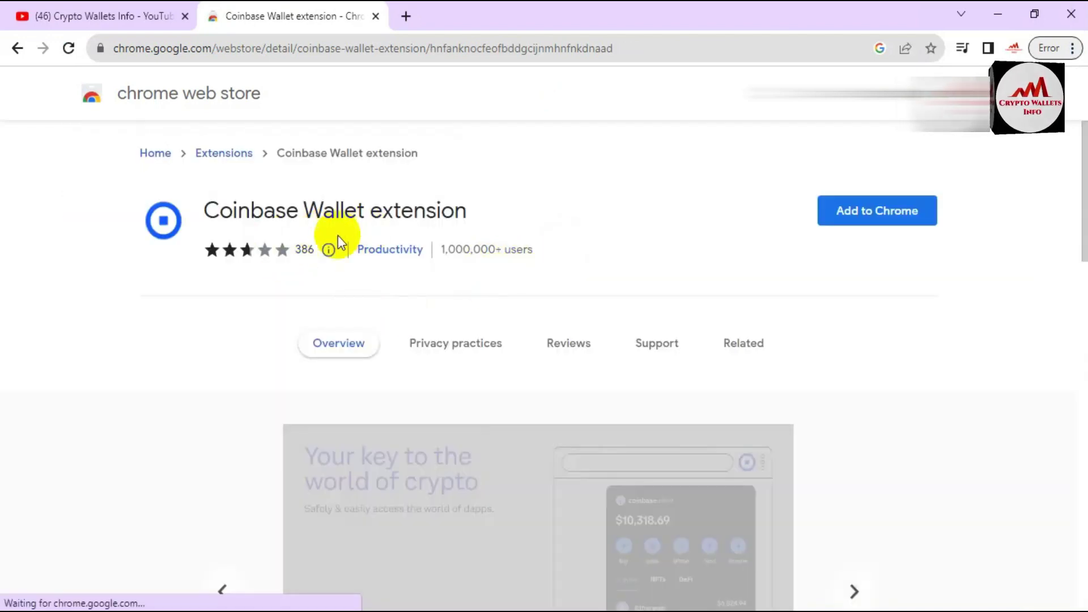
- Add the Coinbase Wallet extension to Chrome and approve its permission request
left_click(328, 250)
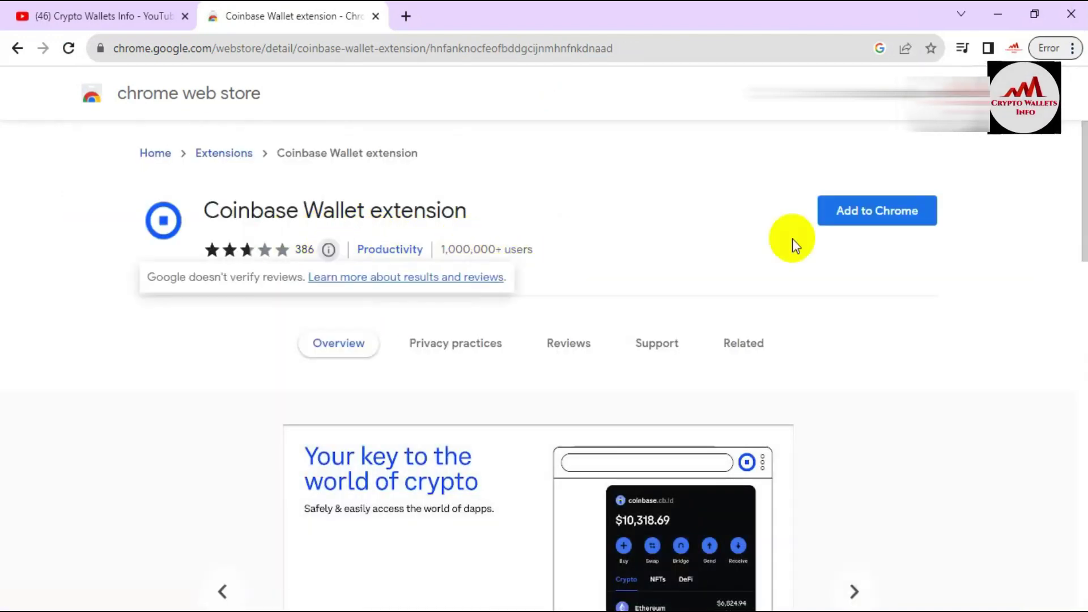
left_click(881, 221)
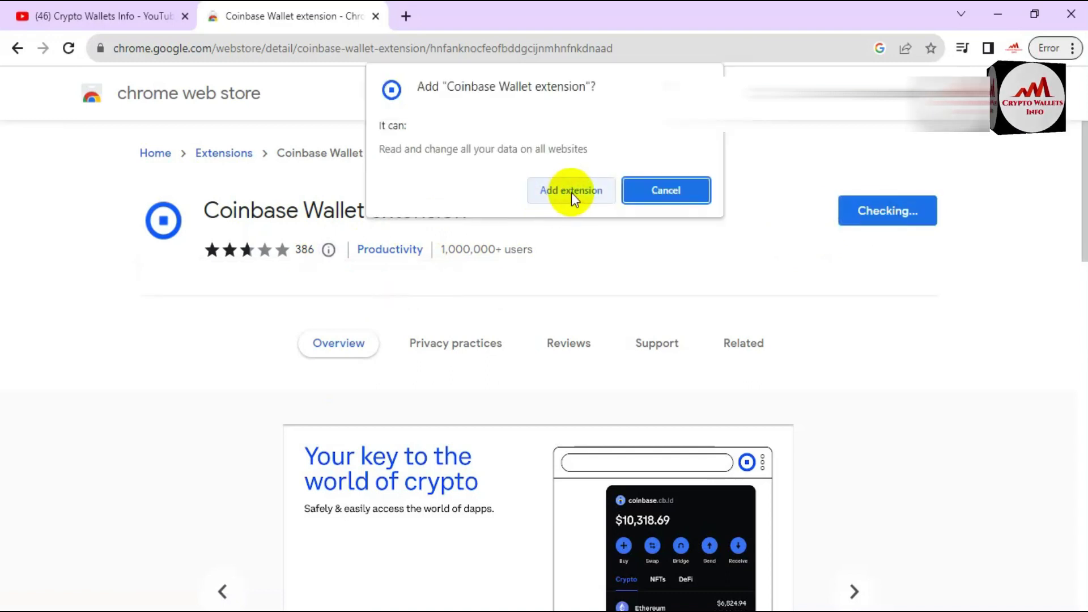
left_click(572, 193)
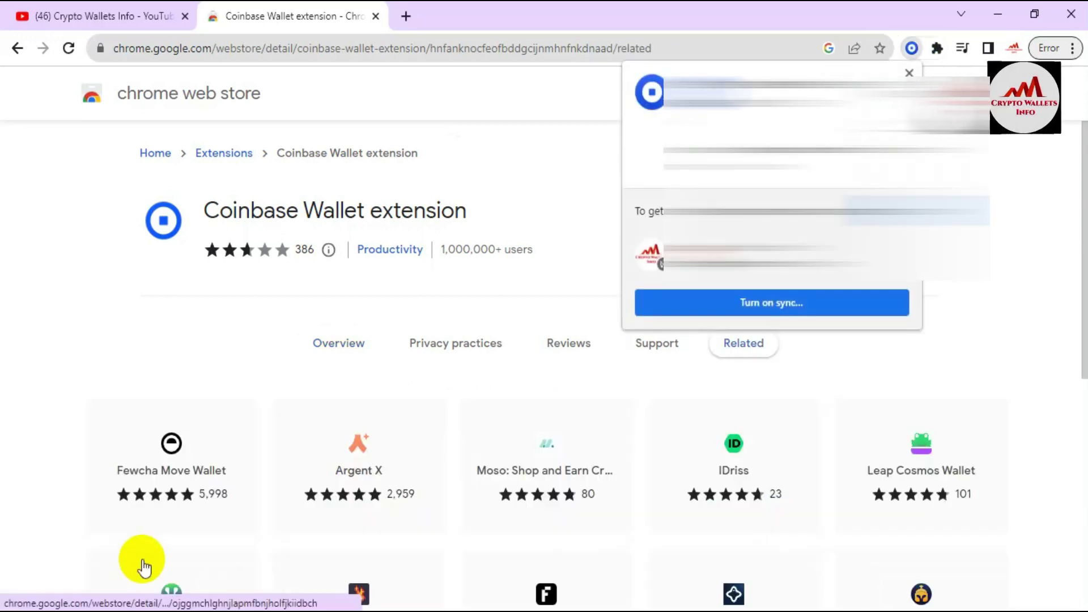
- Dismiss the installation notice and pin the Coinbase Wallet extension for quick access
left_click(909, 73)
left_click(937, 49)
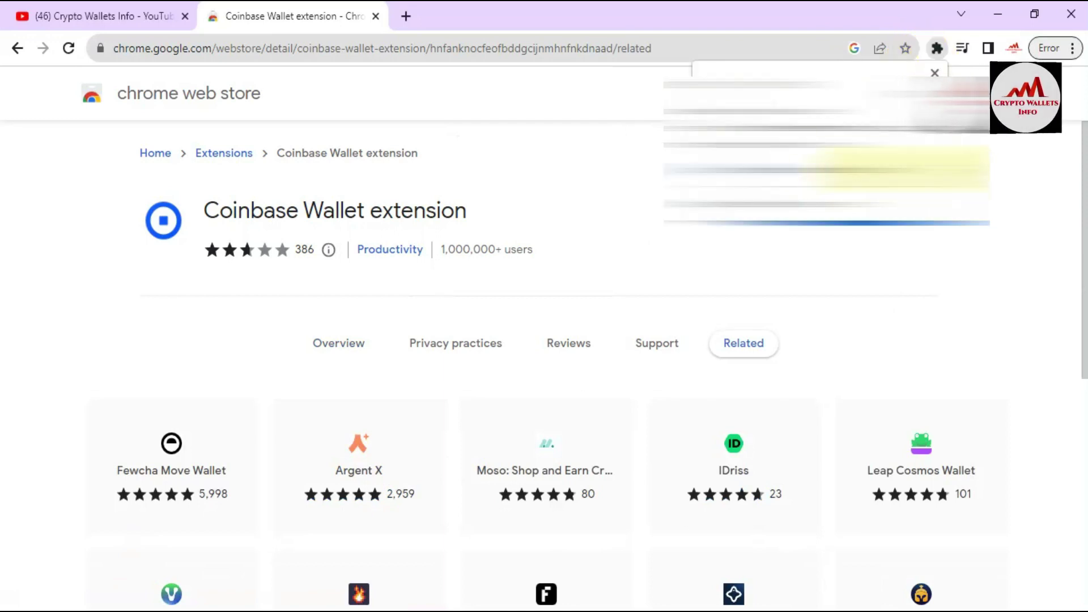
left_click(912, 170)
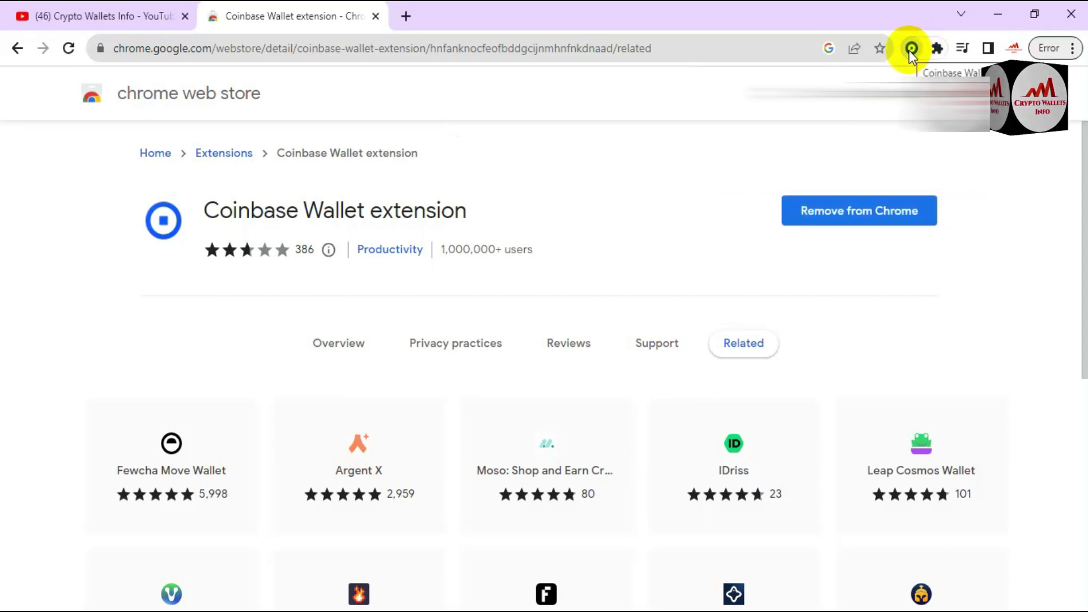
- Open the Coinbase Wallet extension and choose to use an already existing wallet
left_click(910, 49)
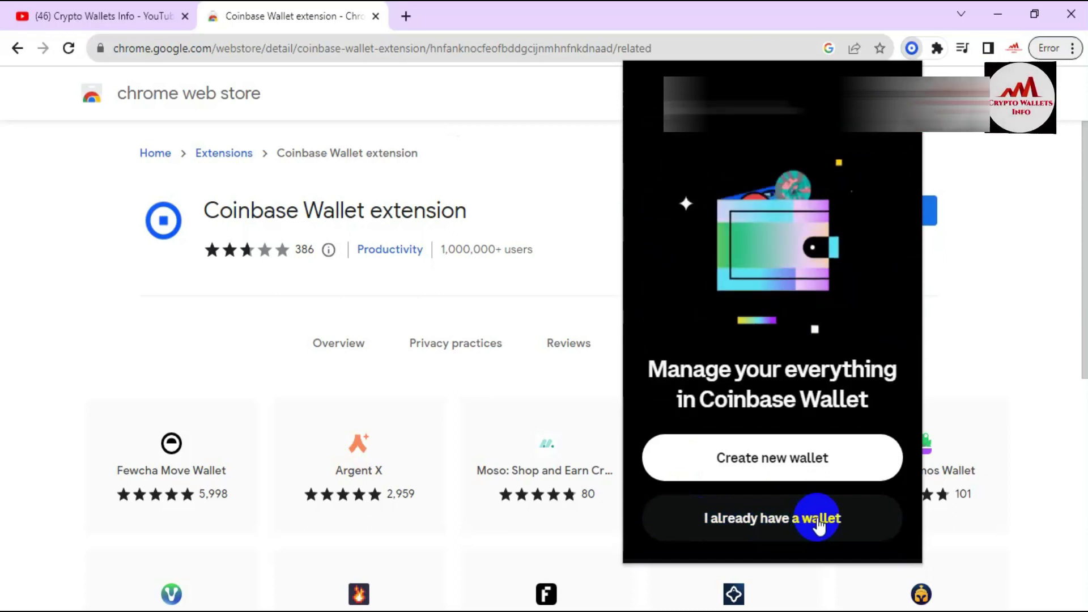
left_click(739, 520)
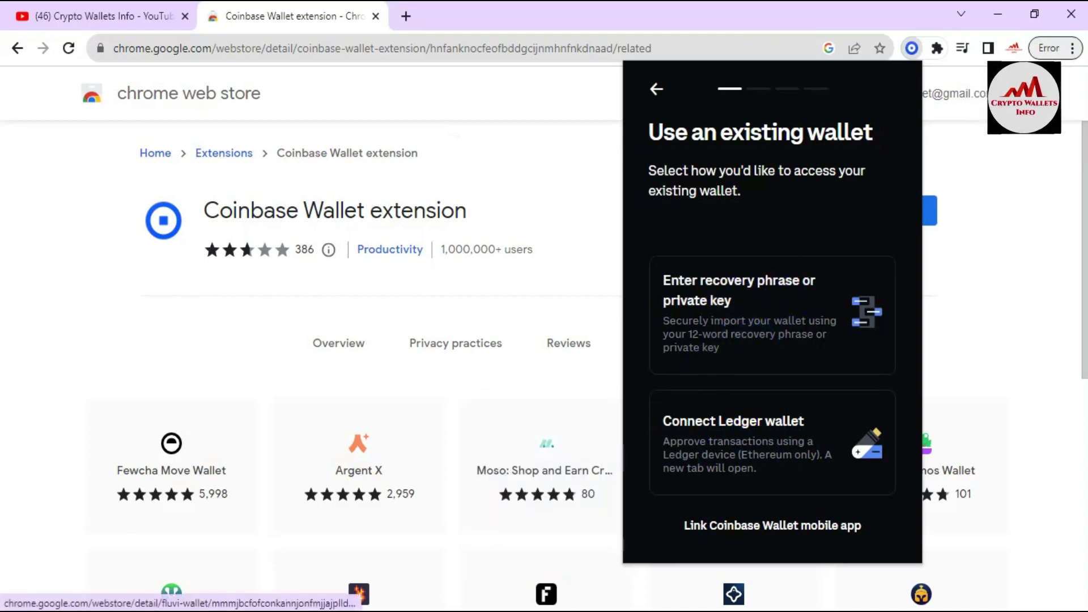
- Switch to Notepad, select the whole recovery phrase, and return to the wallet extension
key("alt+Tab")
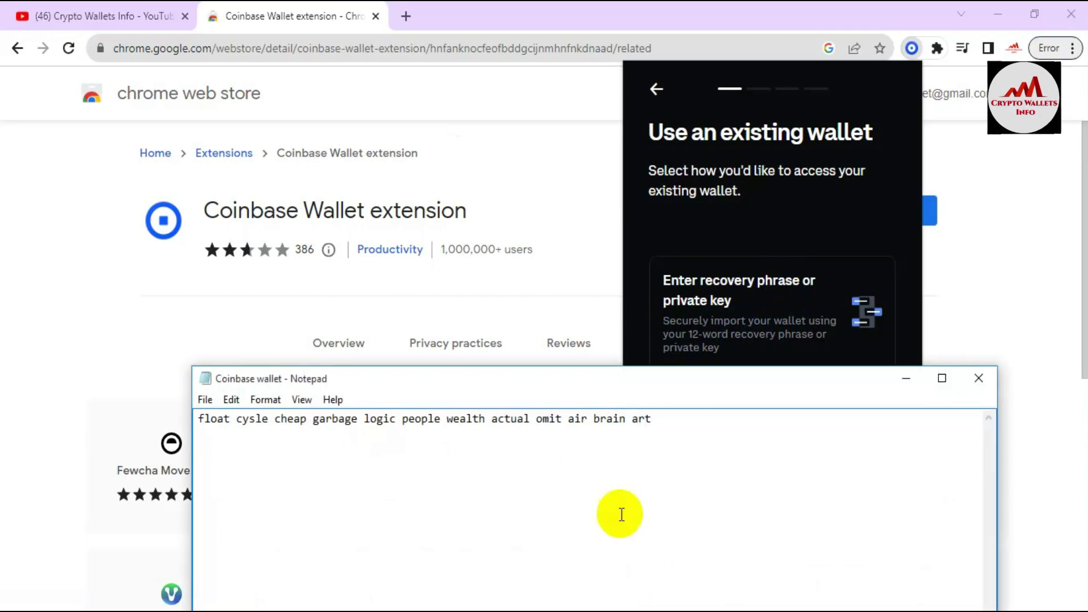
left_click_drag(665, 425, 114, 447)
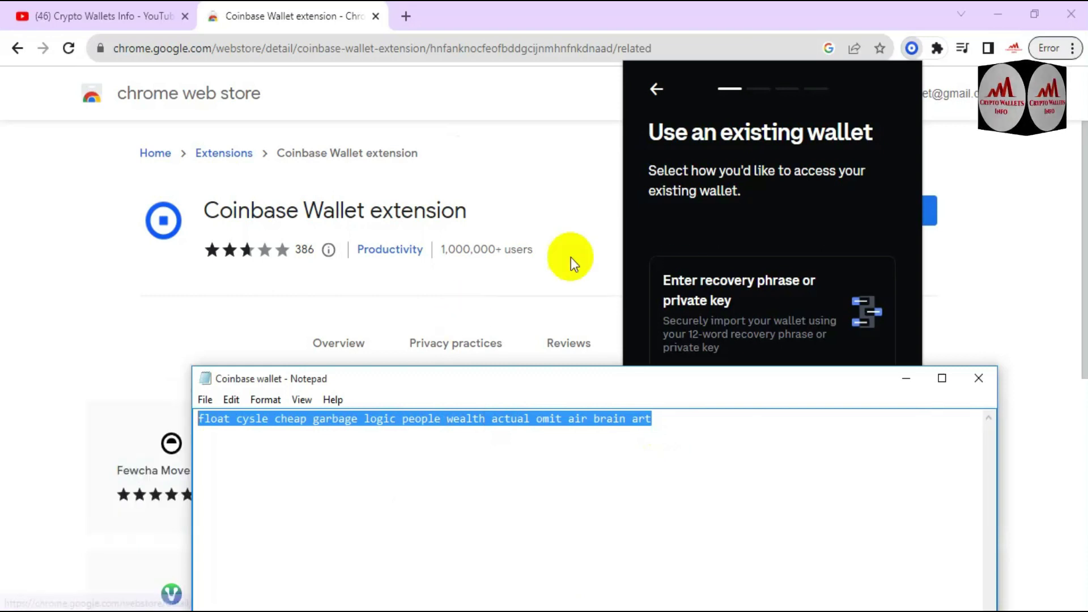
left_click(801, 246)
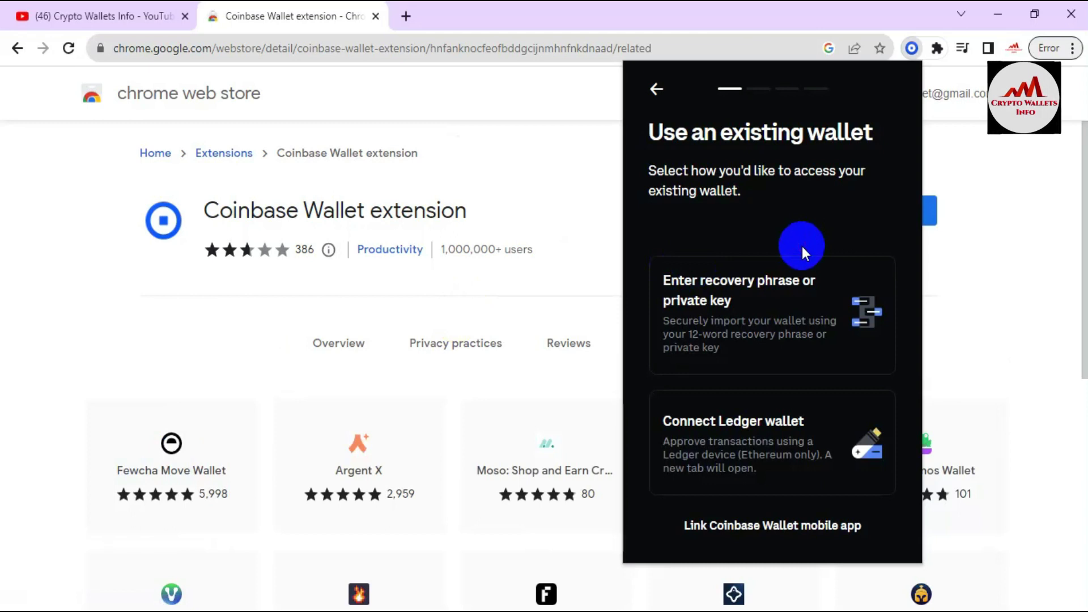
- Choose to import with a recovery phrase, paste the saved recovery phrase, and import the wallet
left_click(759, 324)
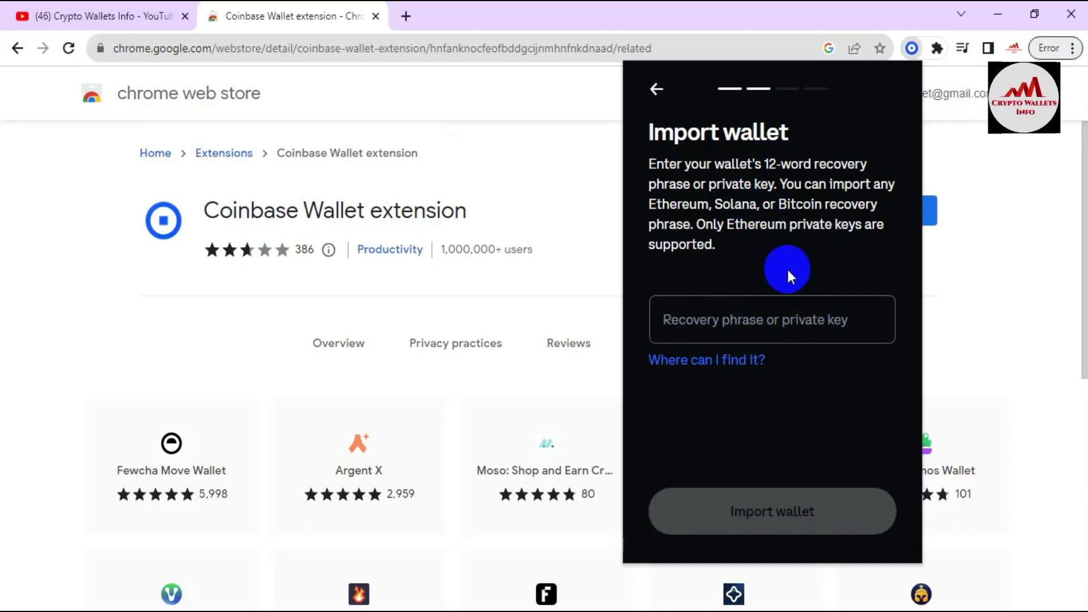
left_click(746, 320)
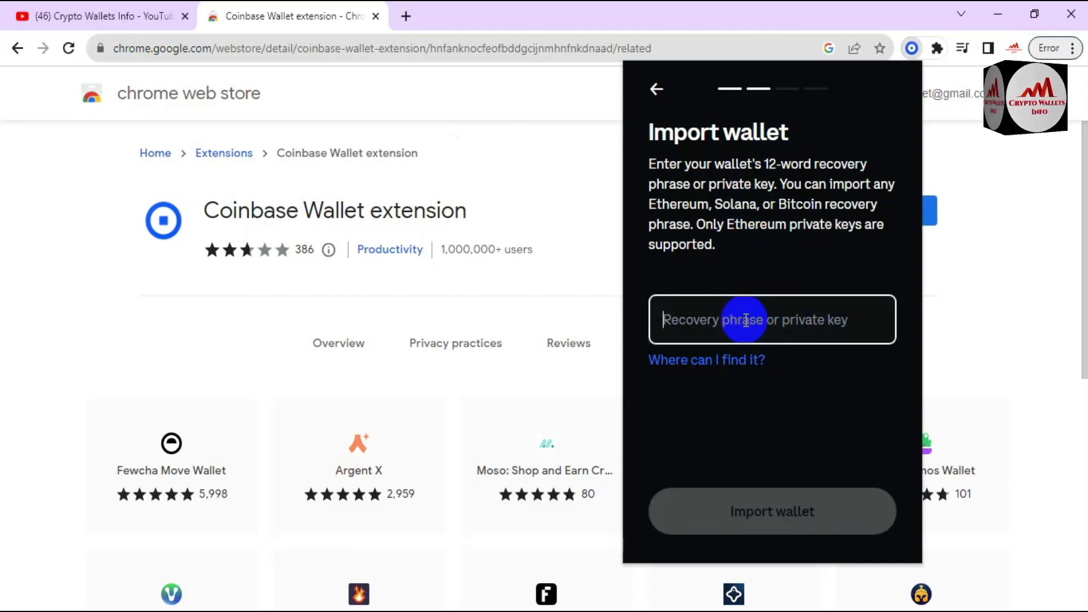
key("ctrl+v")
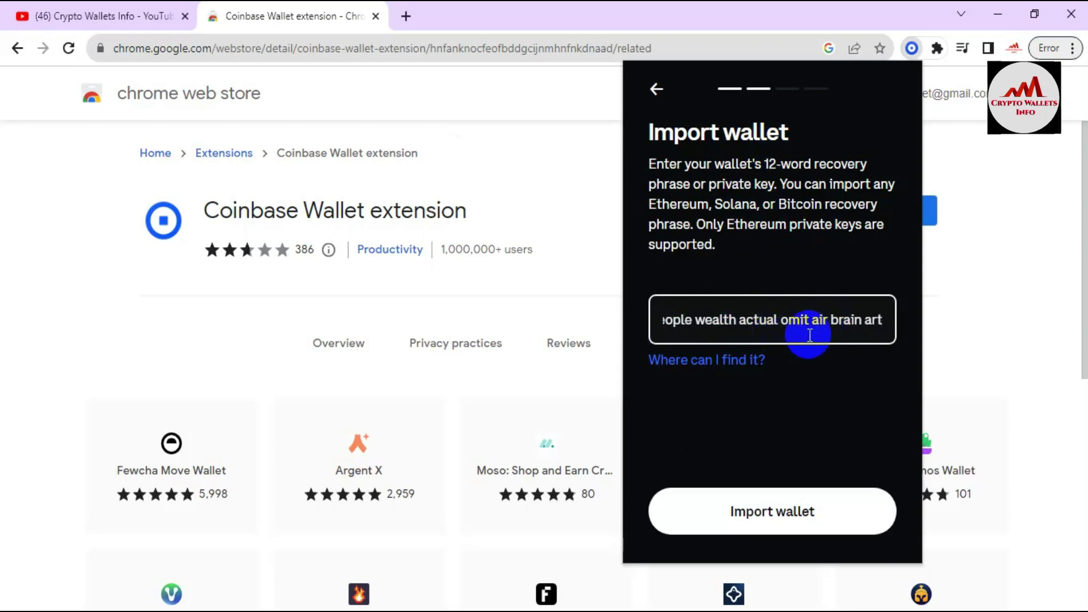
left_click(776, 514)
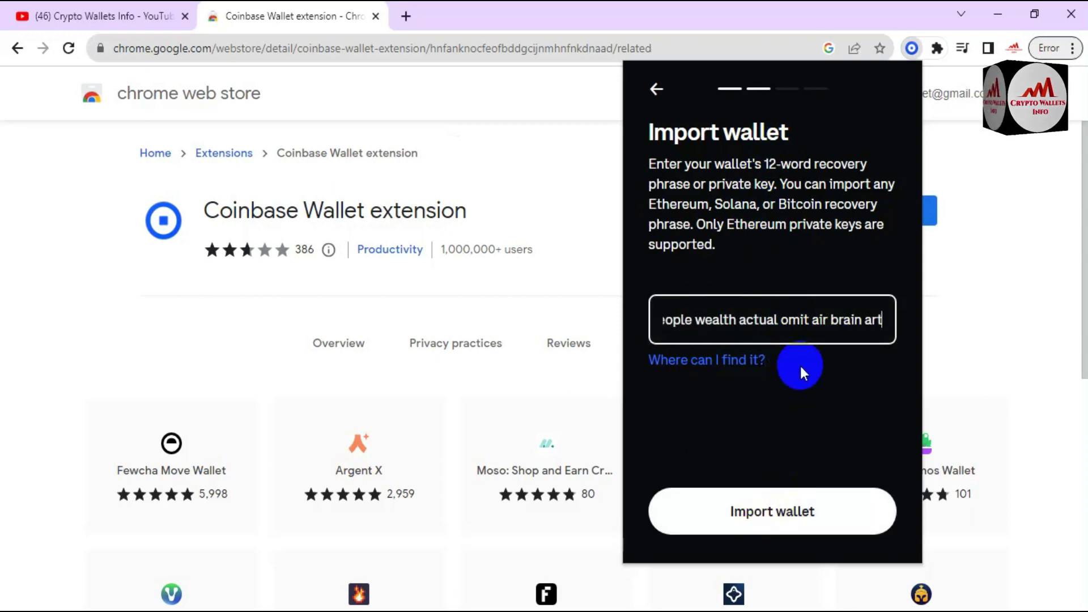
left_click(785, 527)
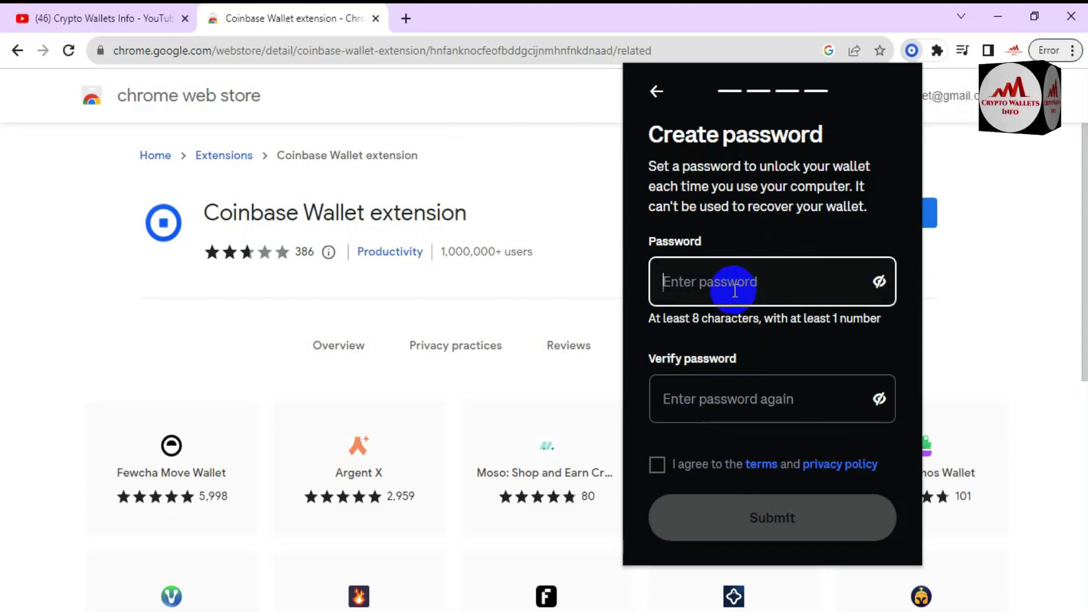
- Create the wallet password, repeat it for verification, agree to the terms and privacy policy, and submit
type("a")
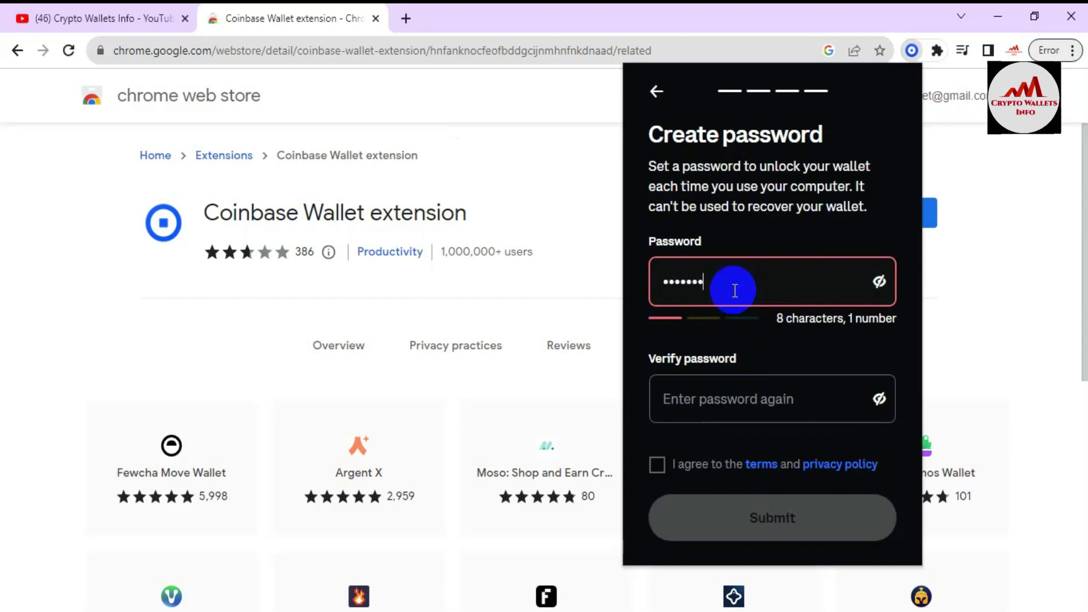
type("••••••")
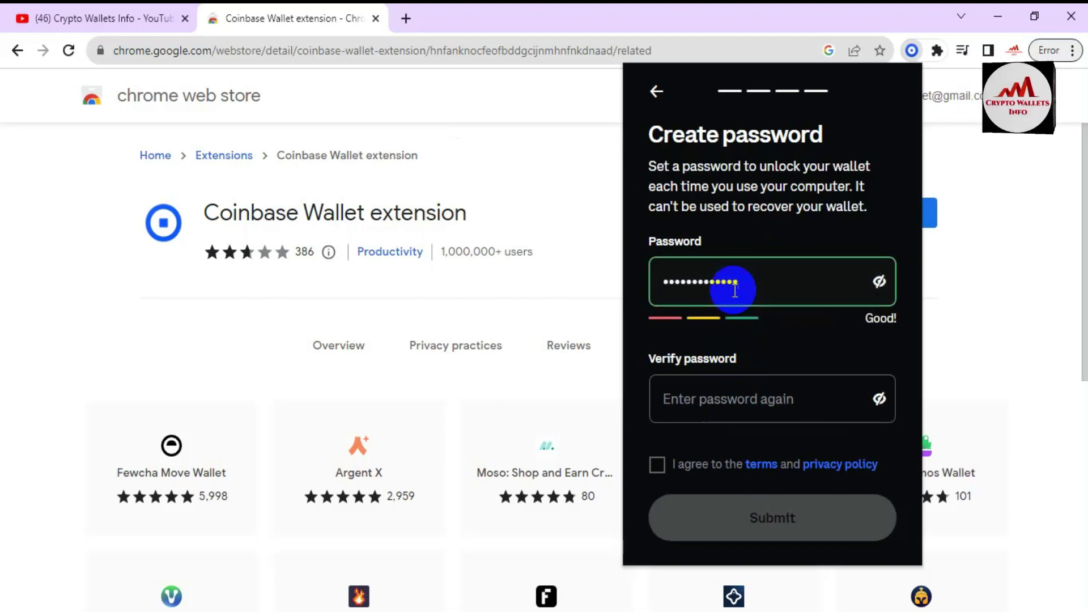
left_click(706, 381)
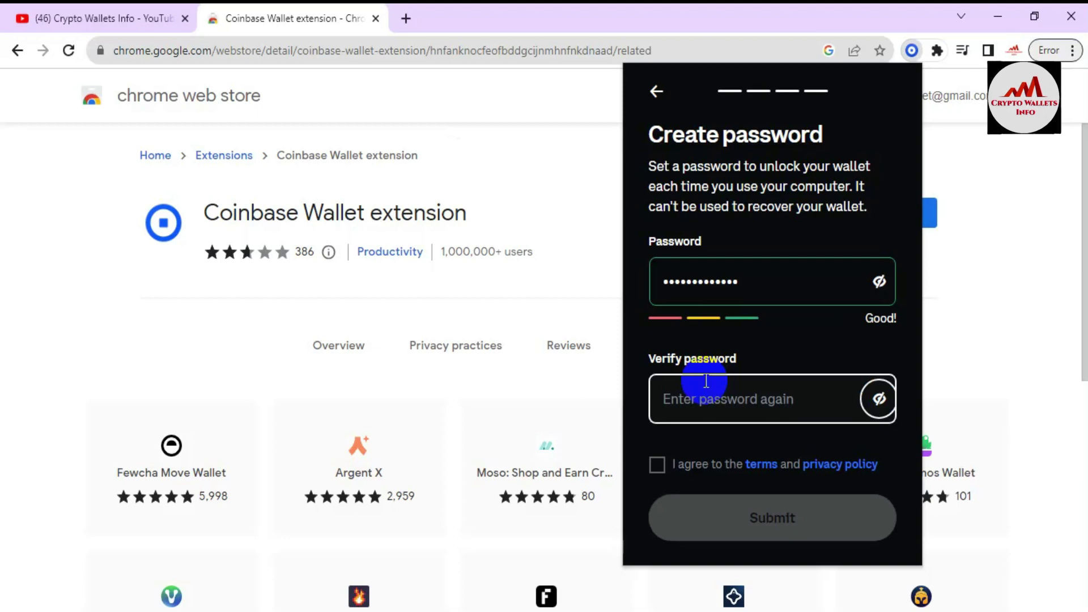
type("a")
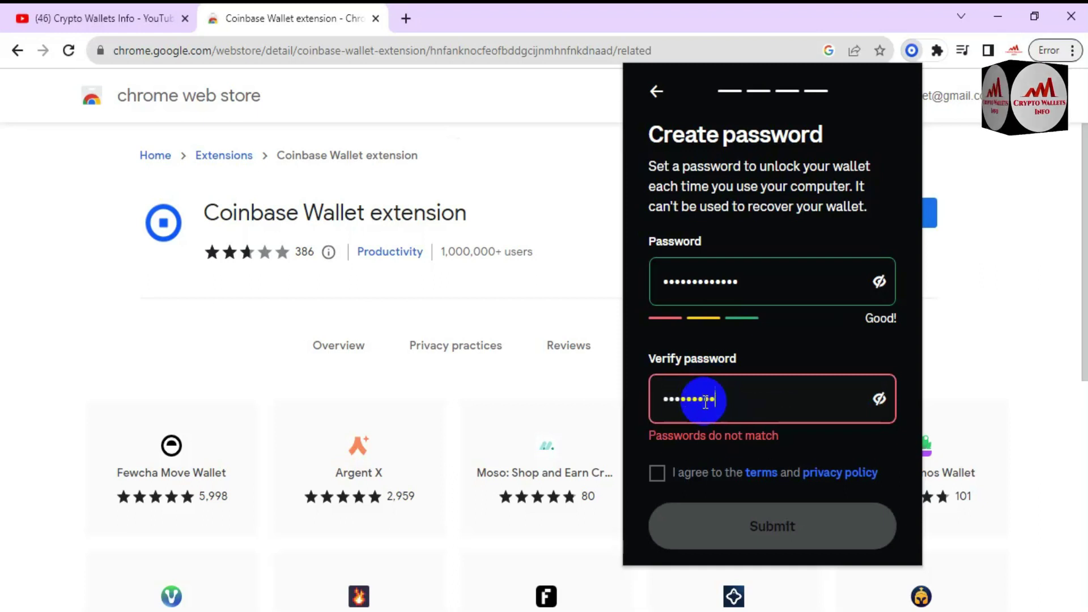
type("••")
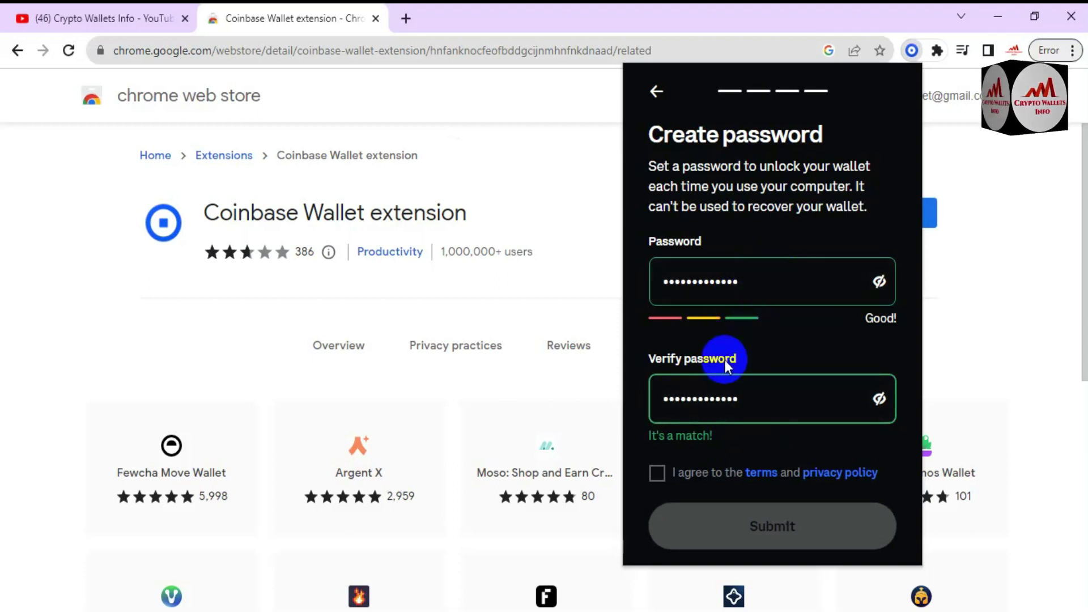
left_click(658, 474)
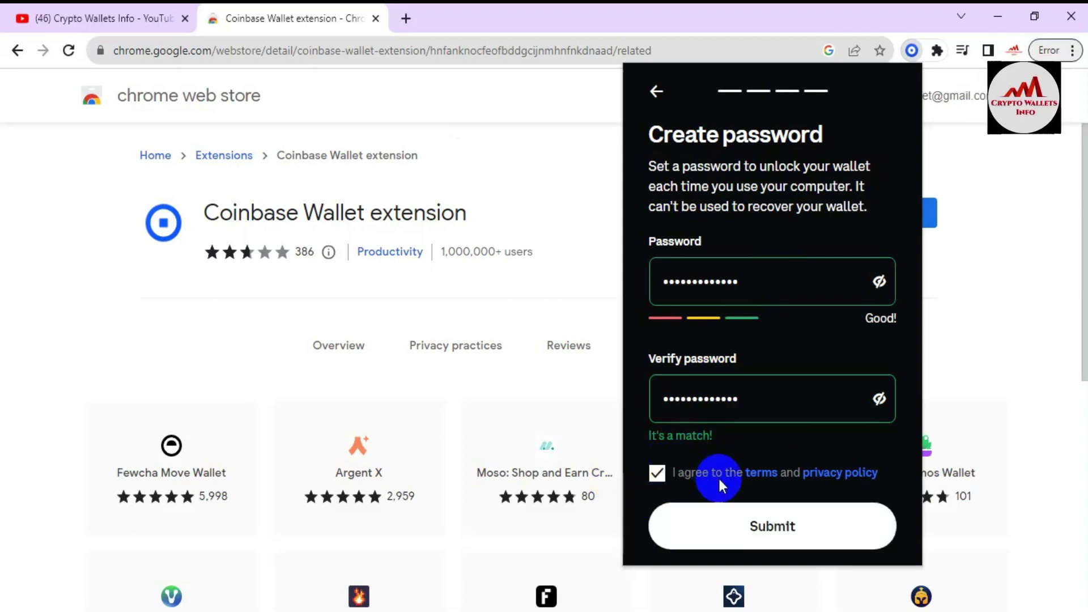
left_click(800, 522)
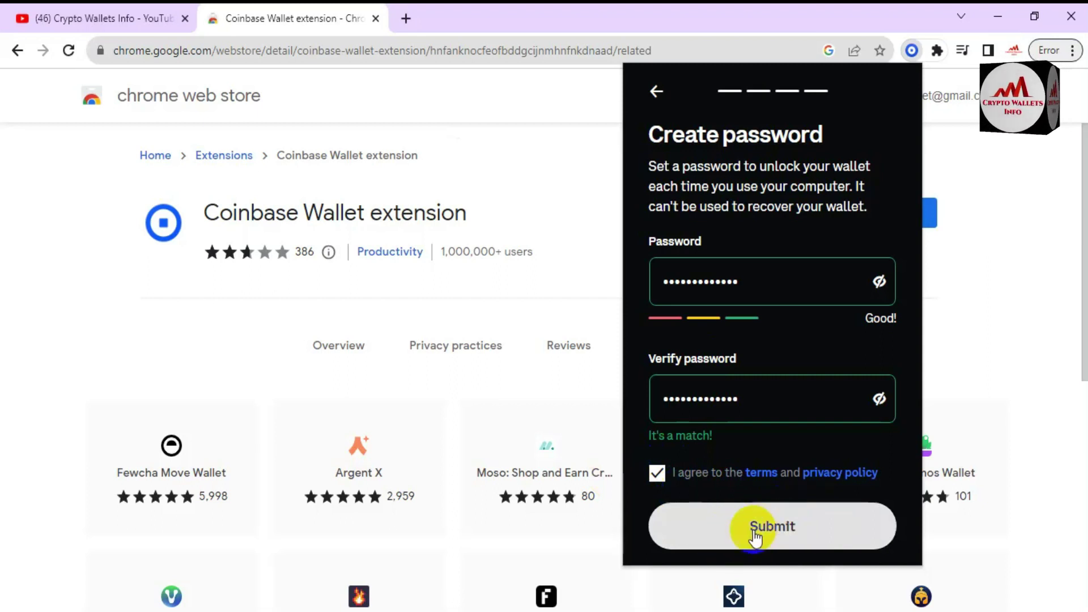
left_click(808, 528)
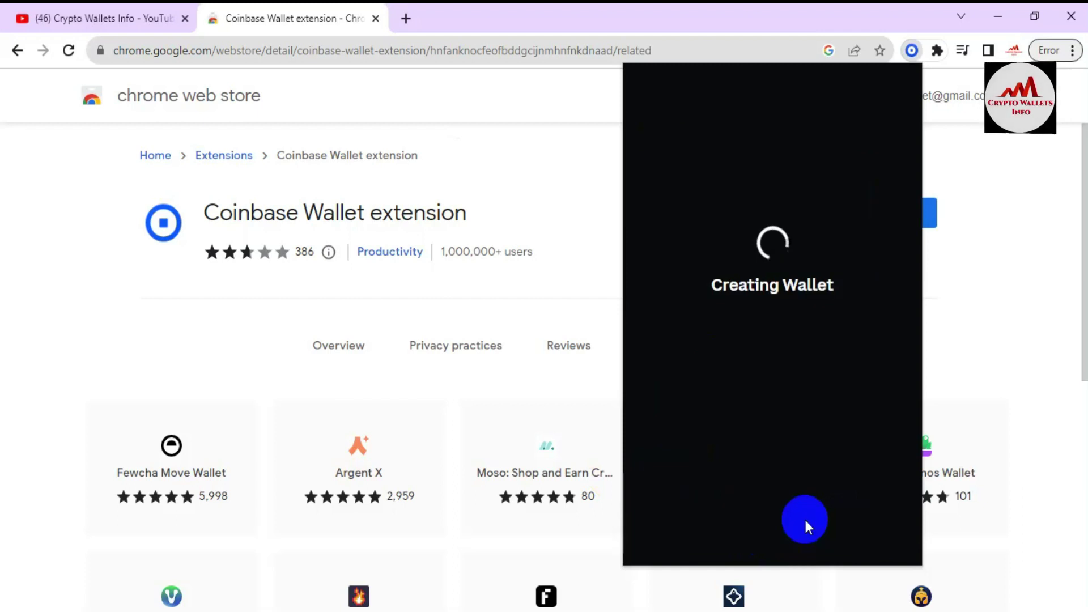
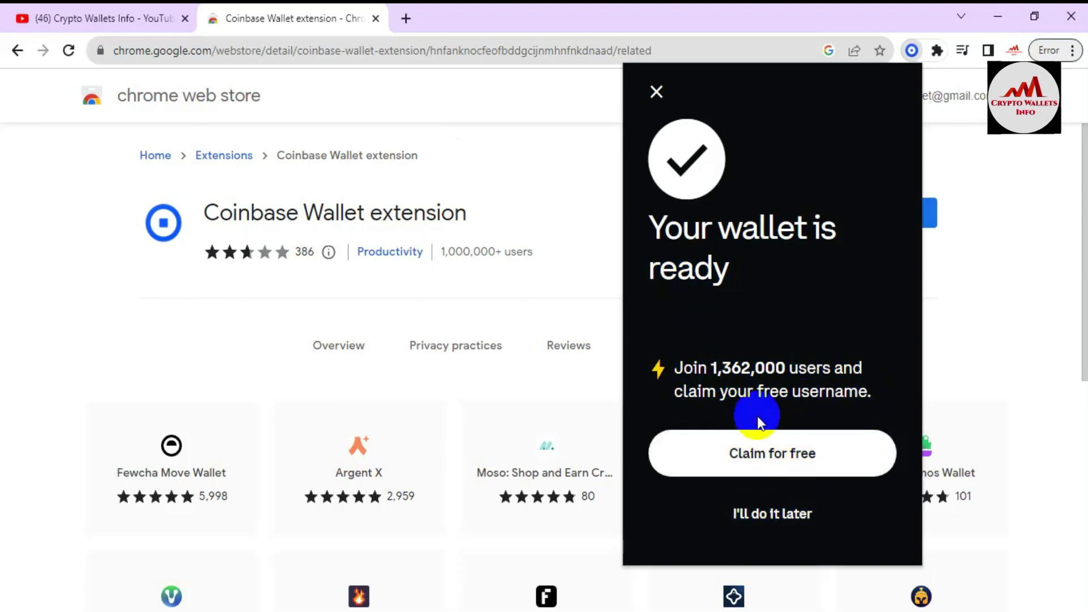
- Start claiming a free username and continue through the introduction pages to the username form
left_click(762, 465)
left_click(780, 517)
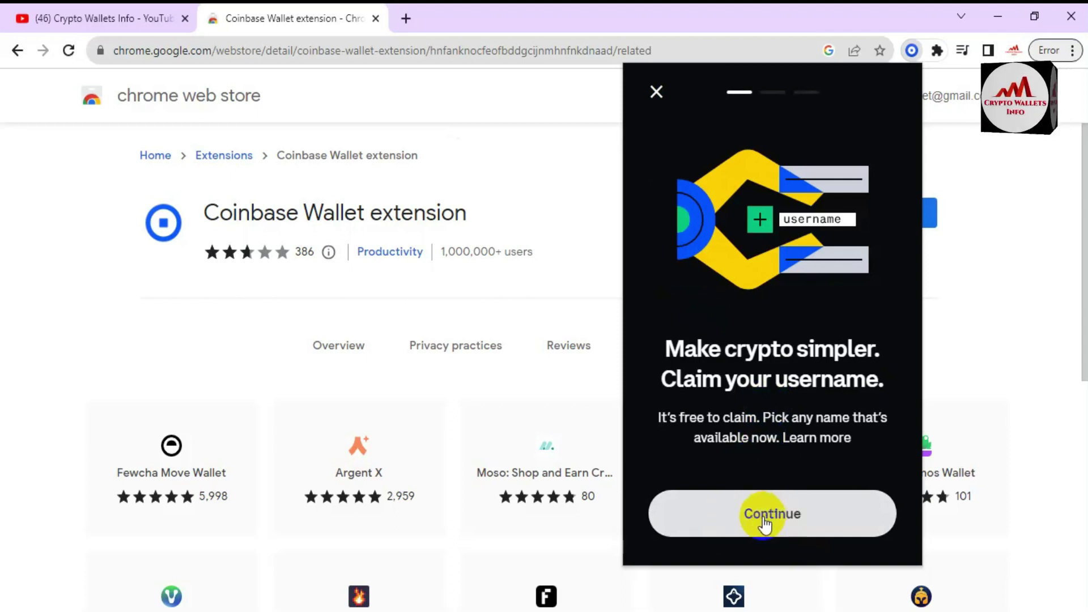
left_click(779, 501)
left_click(792, 510)
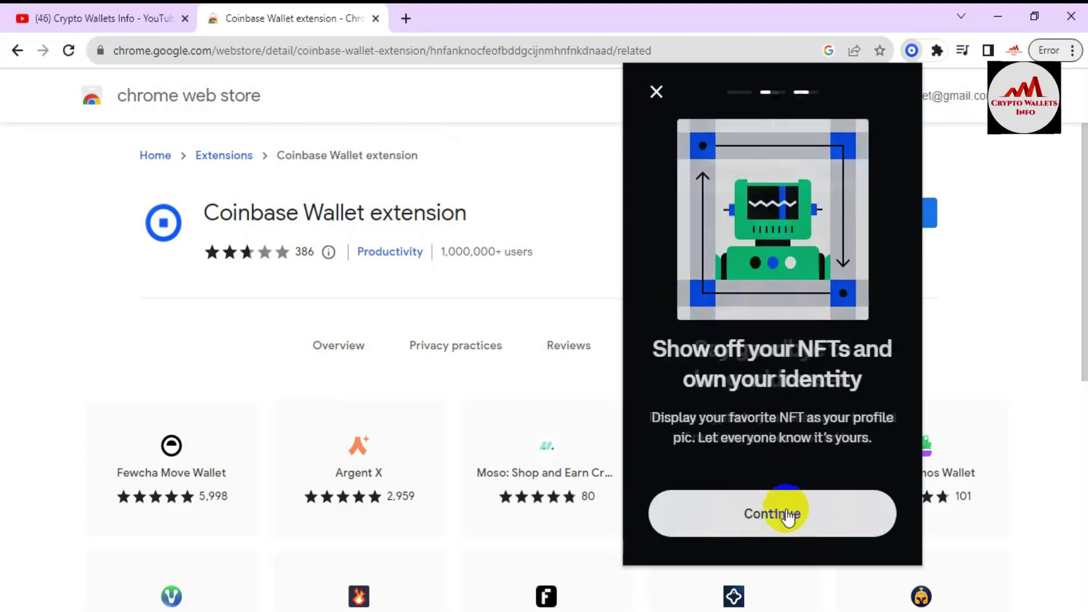
left_click(780, 526)
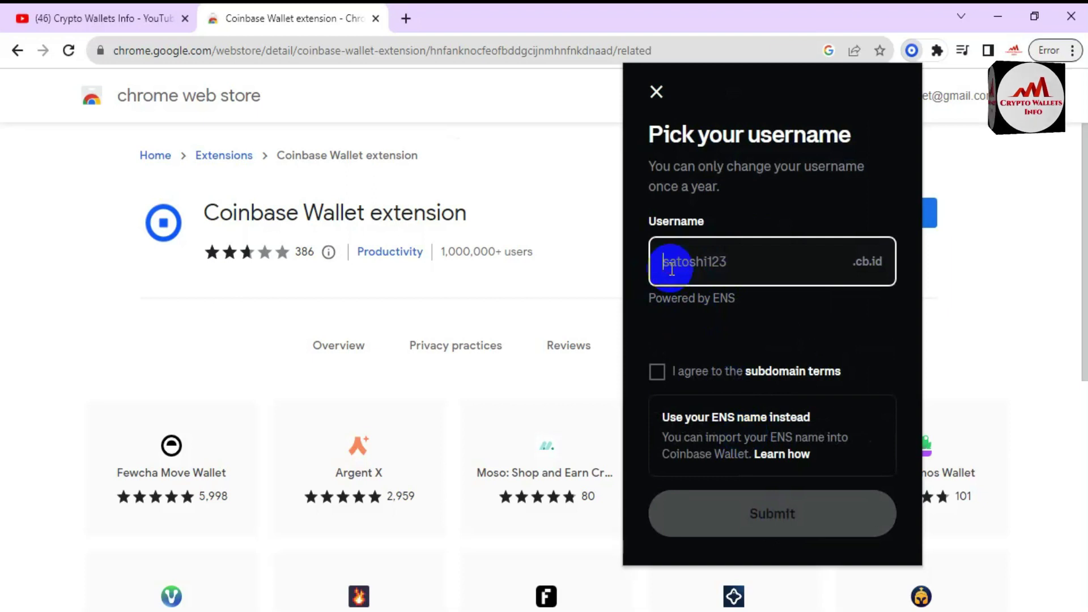
- Enter user900210 as the wallet username and agree to the subdomain terms
type("user")
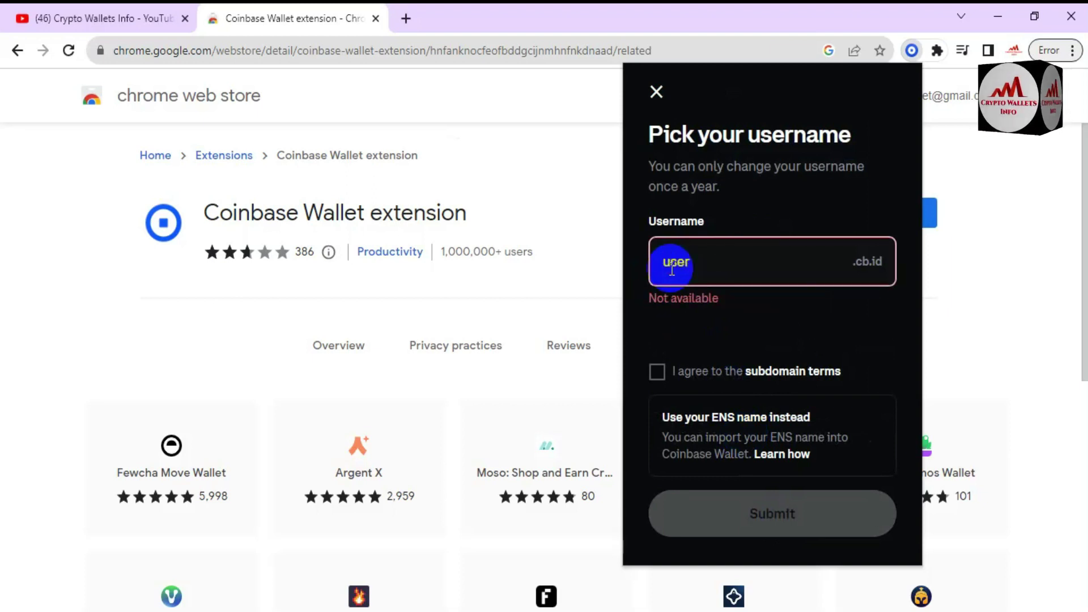
type("9002")
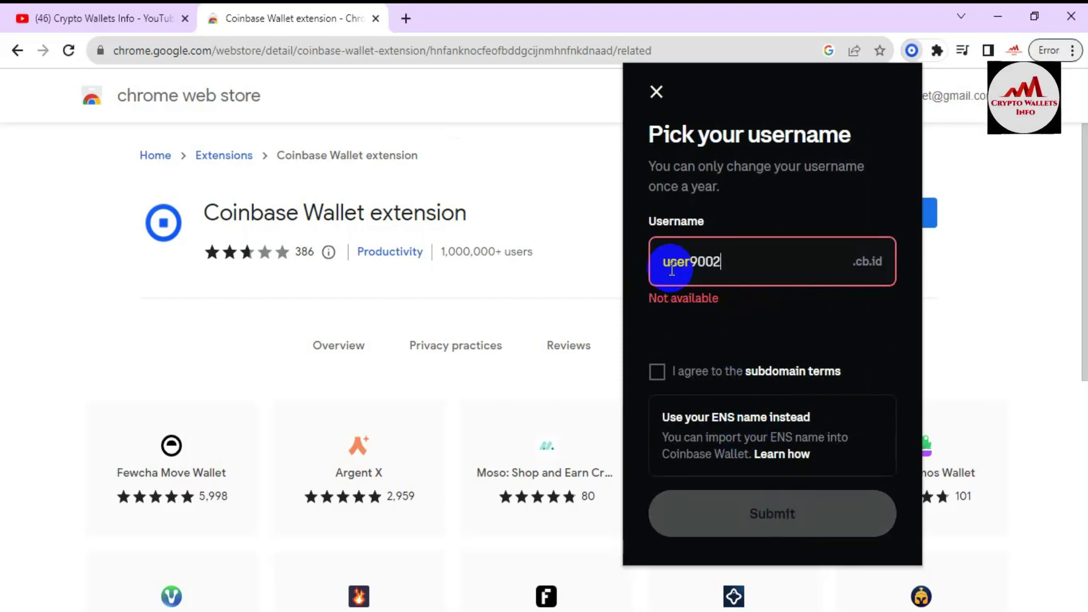
type("10")
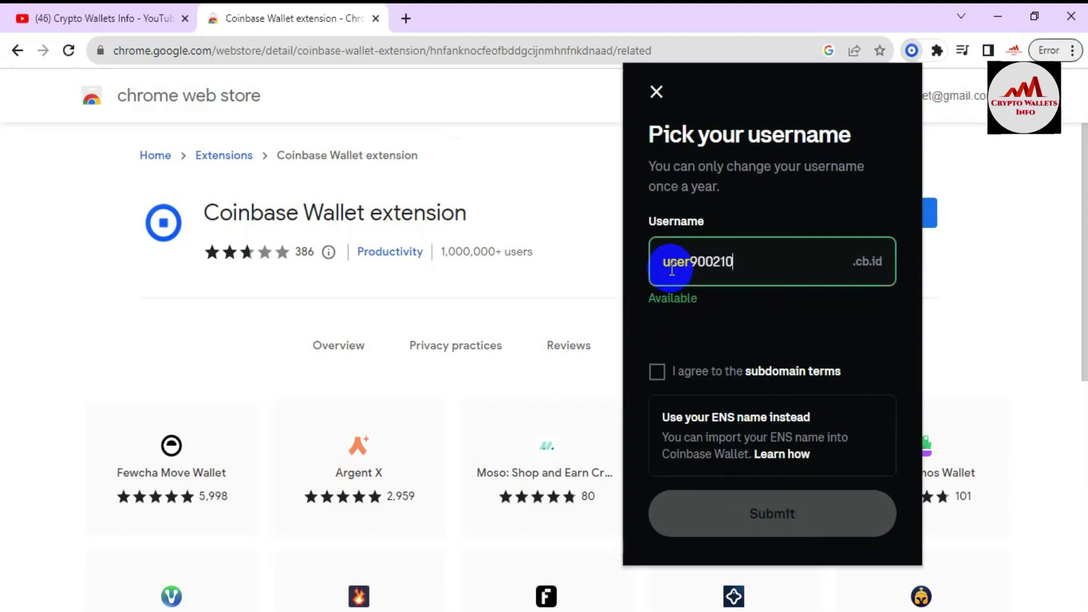
left_click_drag(756, 267, 657, 266)
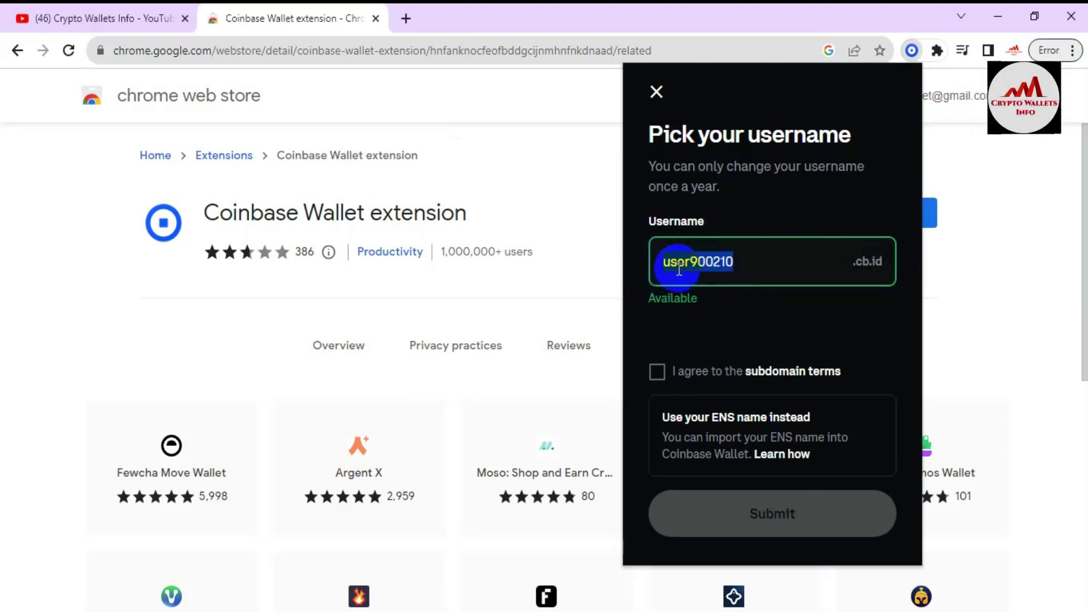
left_click(656, 374)
left_click(730, 253)
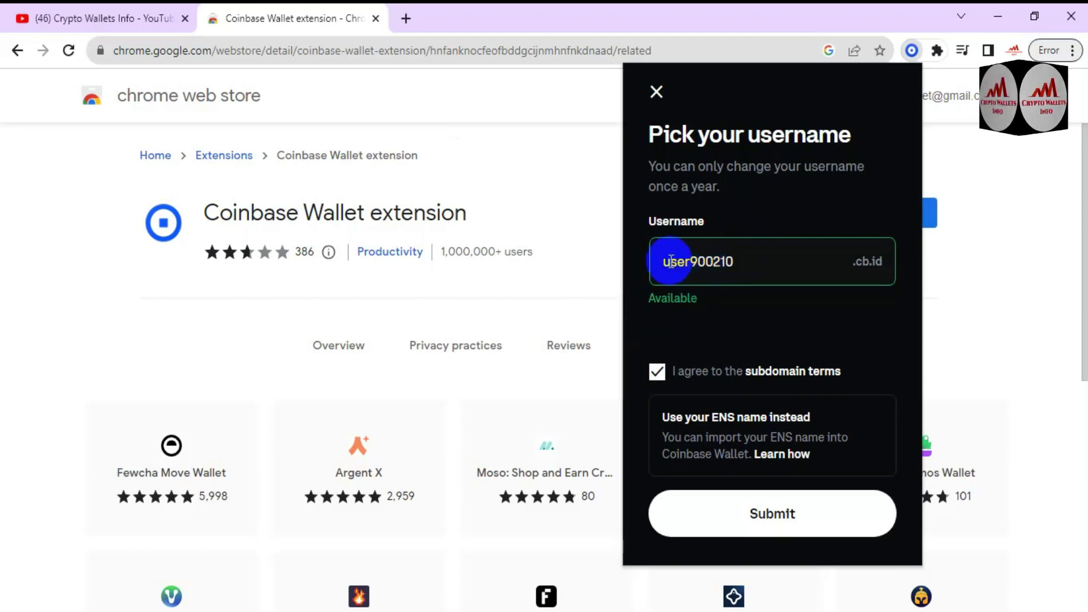
- Submit the username claim and finish the setup without adding profile details
left_click_drag(669, 262, 743, 265)
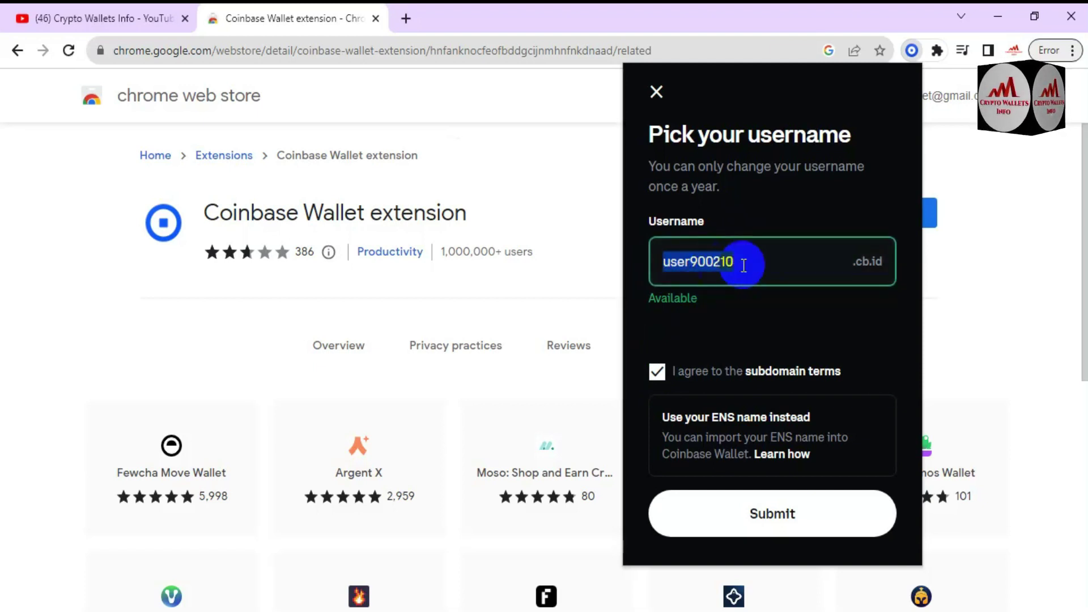
left_click(765, 267)
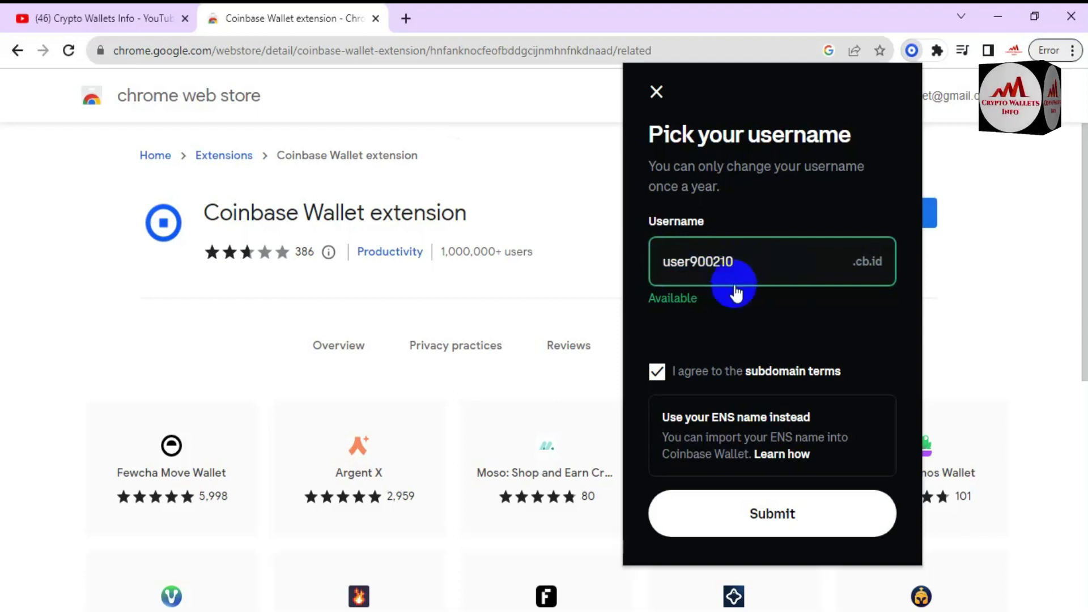
left_click(788, 515)
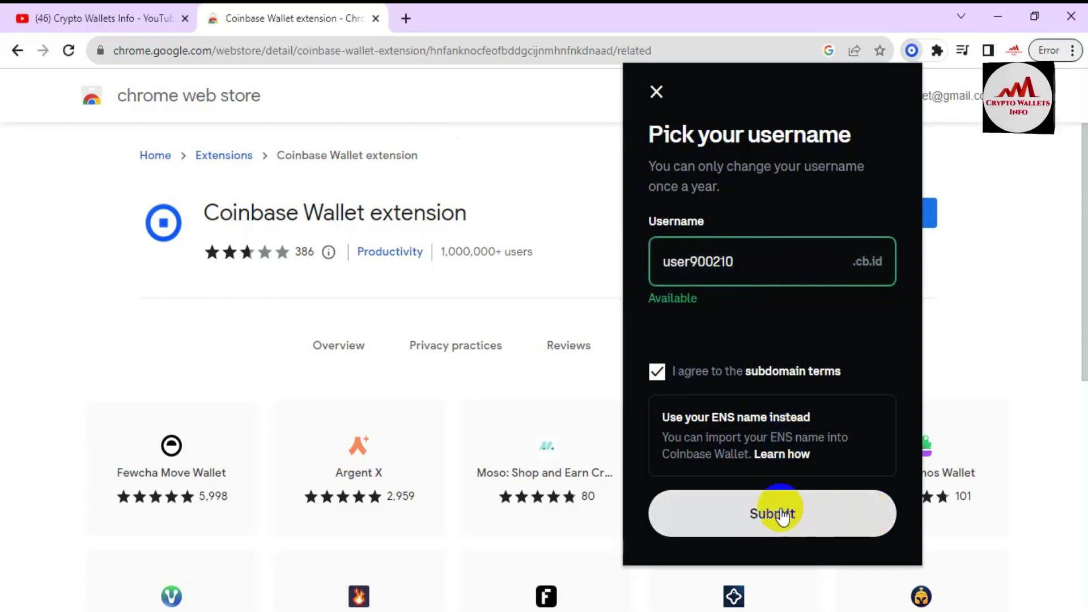
left_click(781, 513)
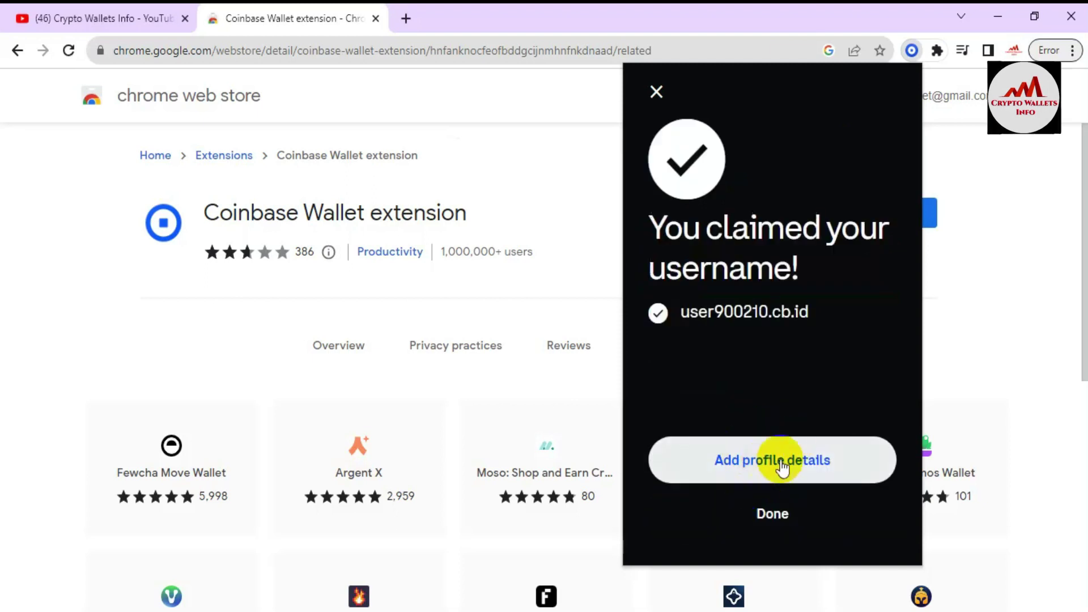
left_click(781, 533)
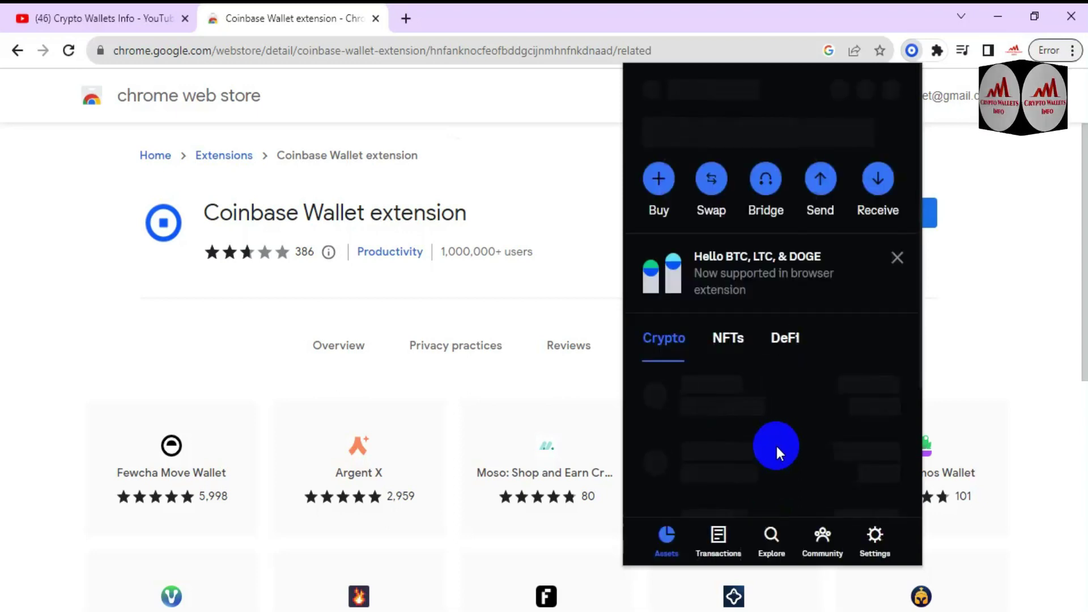
- Dismiss the "Hello BTC, LTC, & DOGE" announcement on the wallet's assets page
left_click(900, 261)
left_click(900, 260)
left_click(899, 260)
left_click(899, 259)
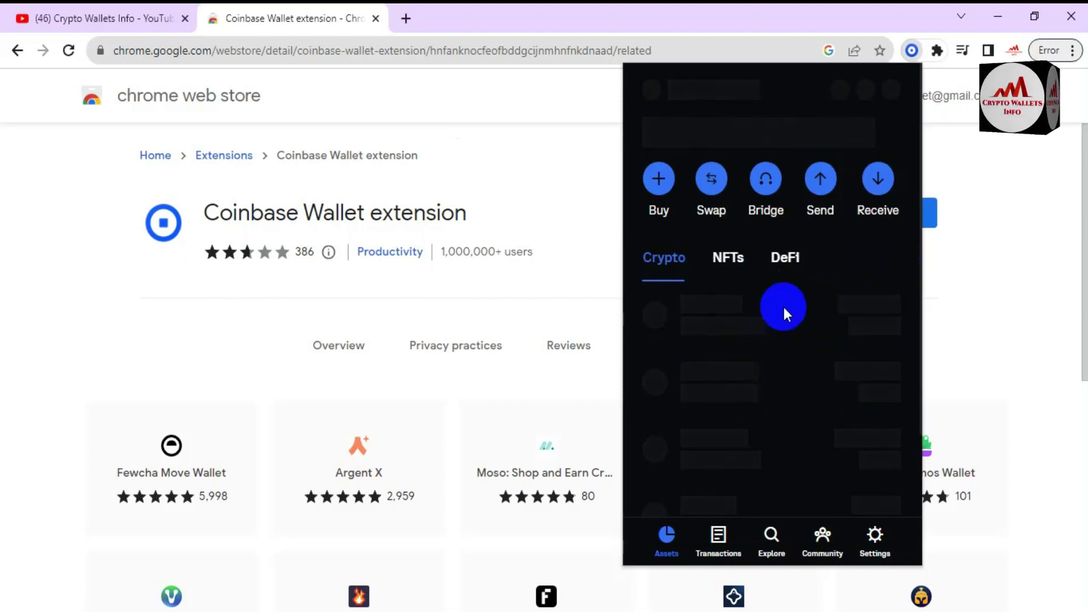
left_click(763, 214)
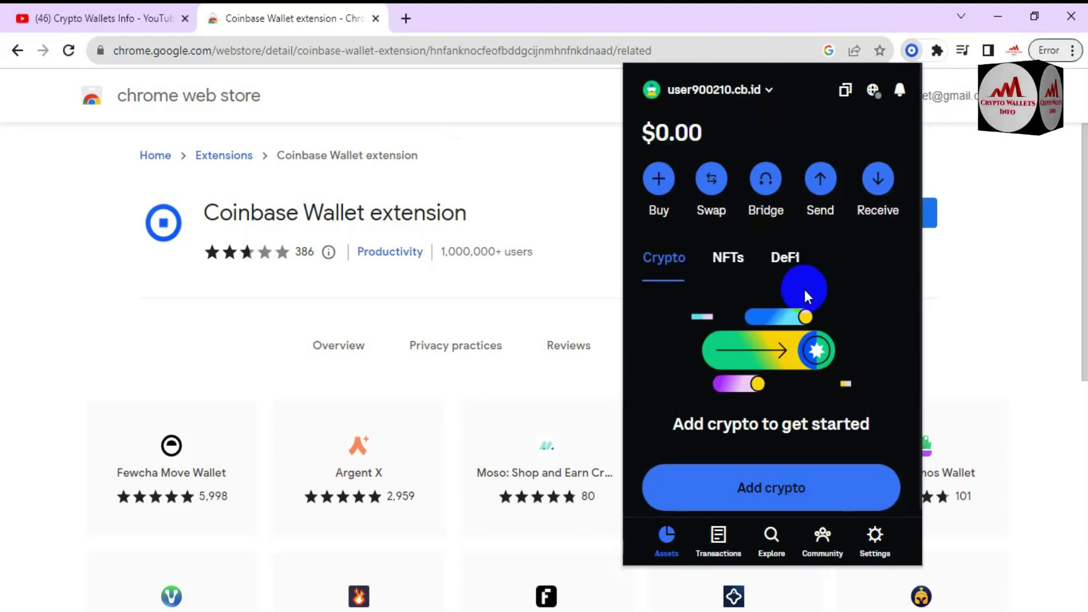
- Switch to the YouTube page and look through the Crypto Wallets Info channel's home content
left_click(96, 24)
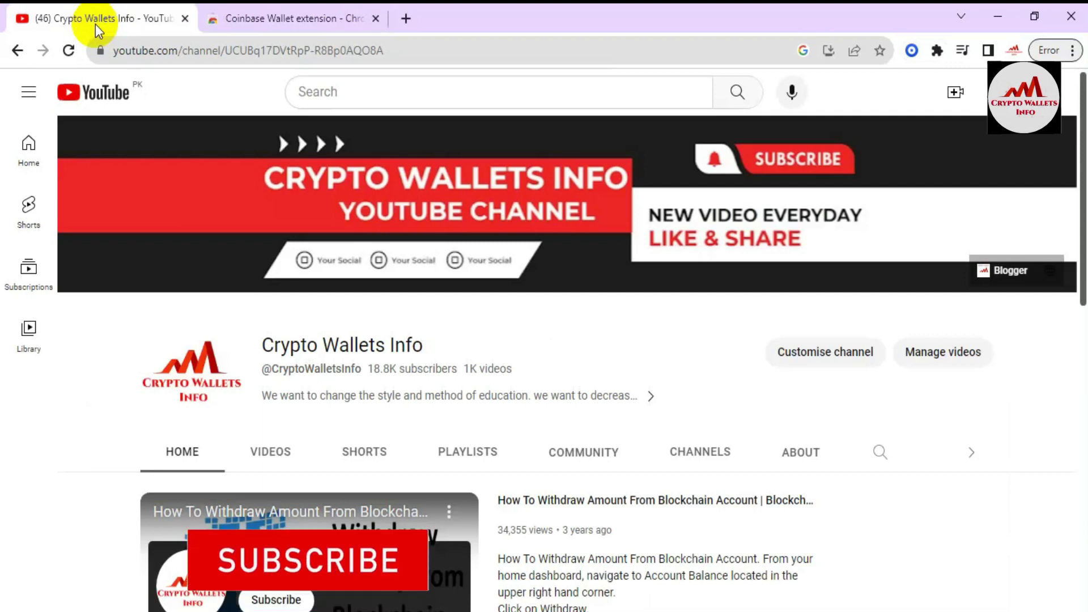
left_click(337, 218)
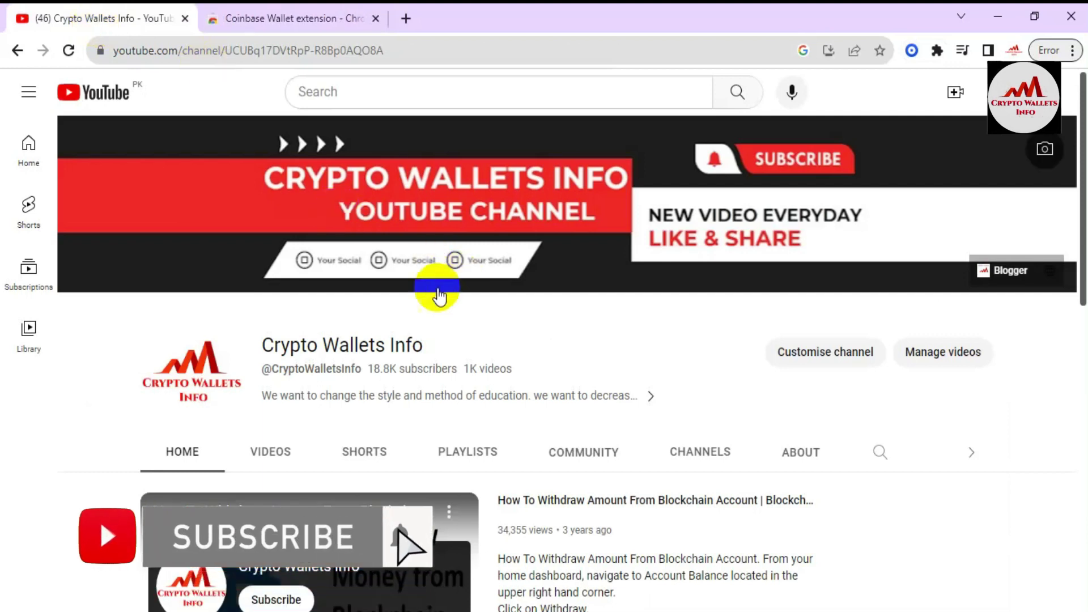
left_click_drag(426, 343, 257, 343)
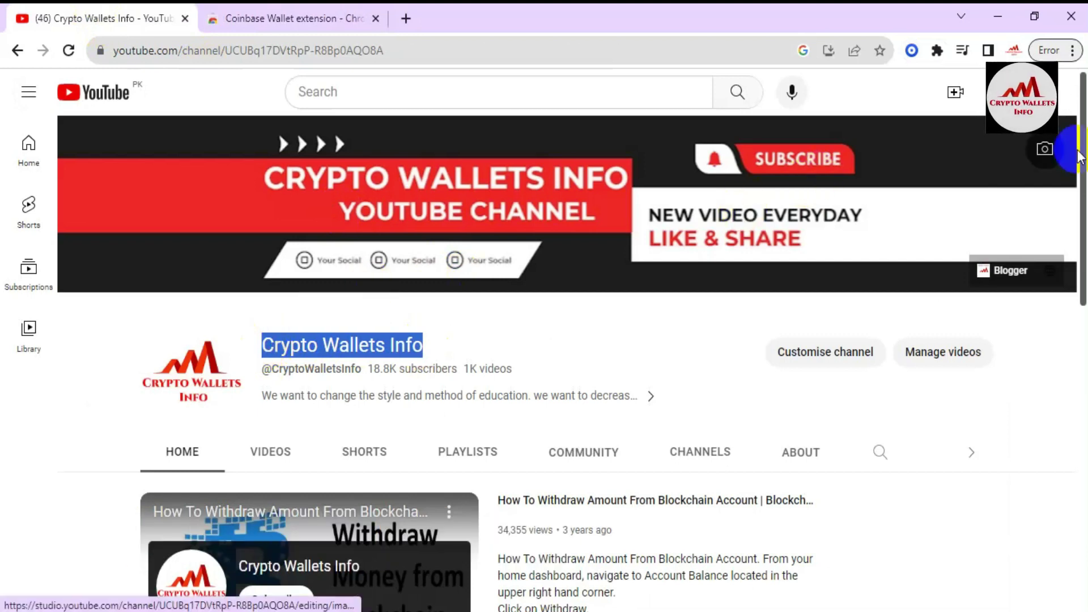
scroll(1084, 144, "down", 10)
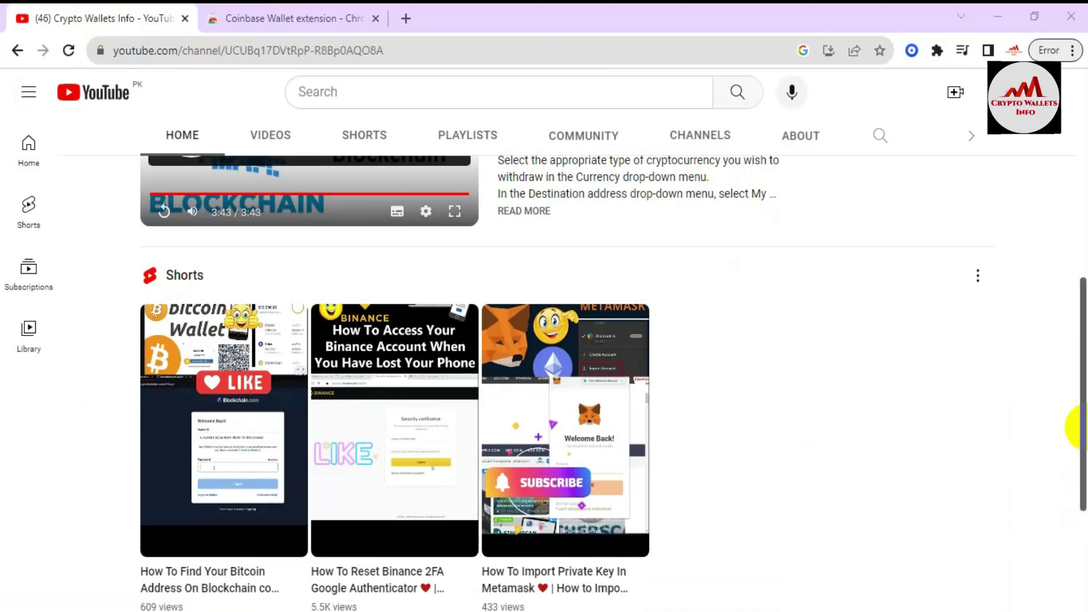
left_click_drag(1083, 425, 1083, 521)
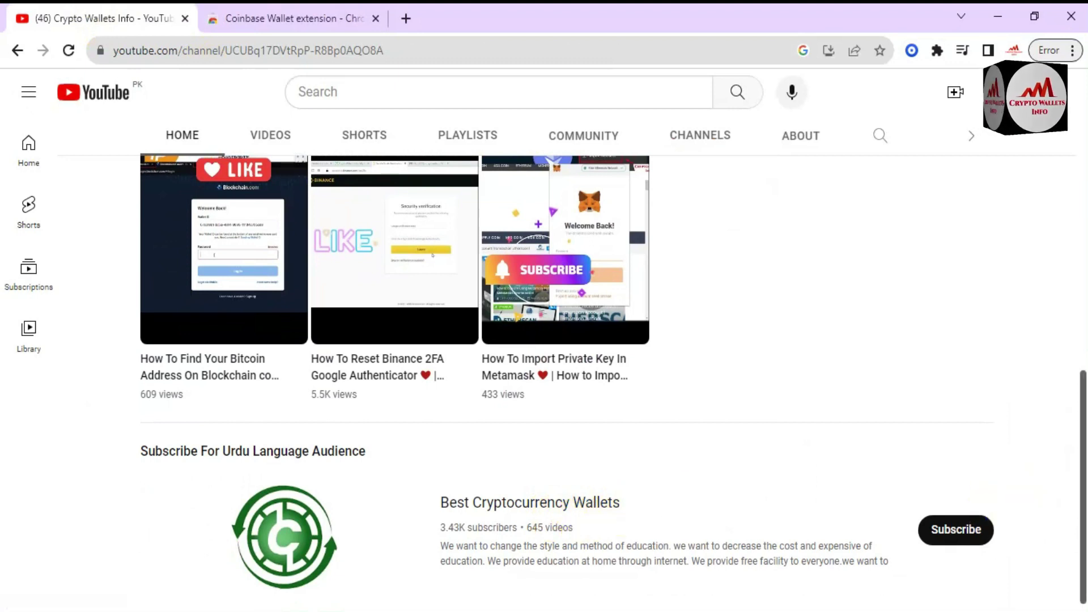
left_click_drag(1083, 487, 1081, 278)
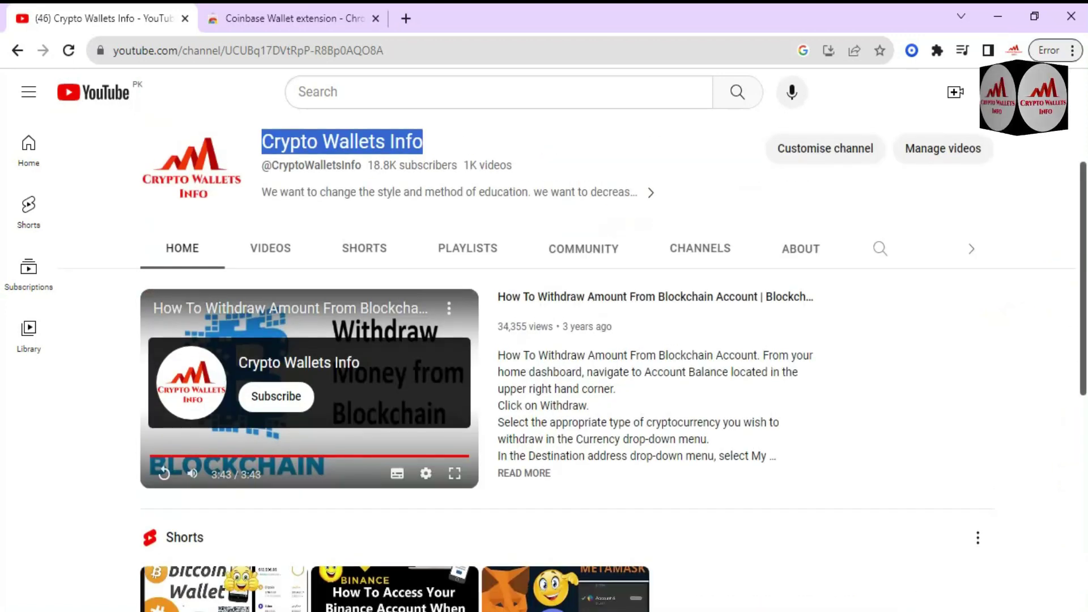